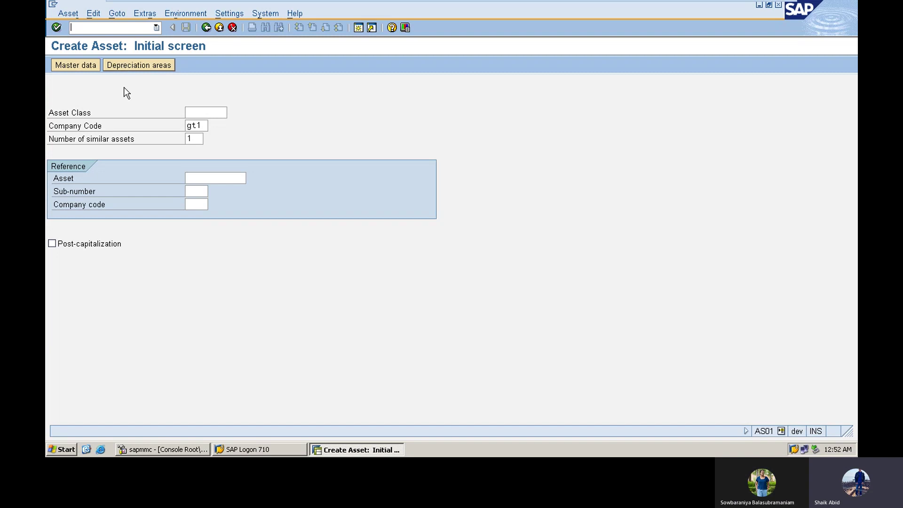
Step: Choose asset class GT1_MAC for the new asset in company code GT1 and continue to its master data
click(210, 114)
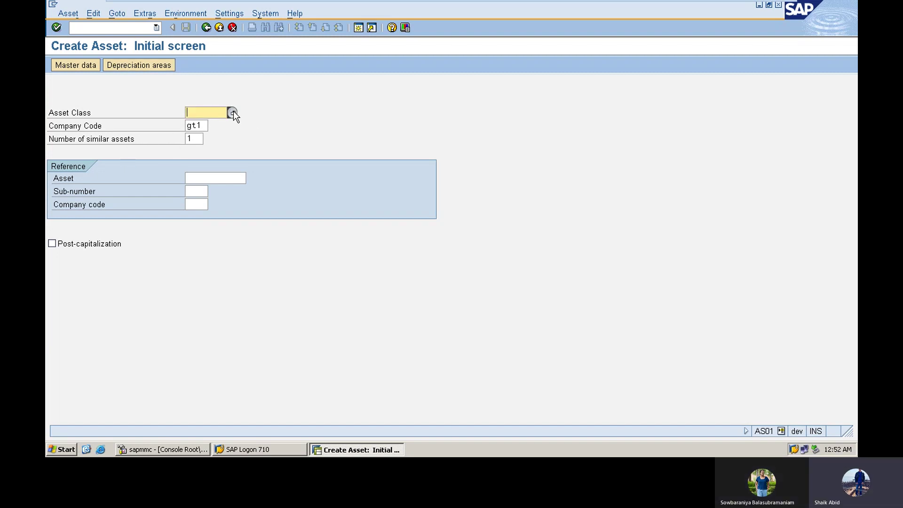
click(232, 113)
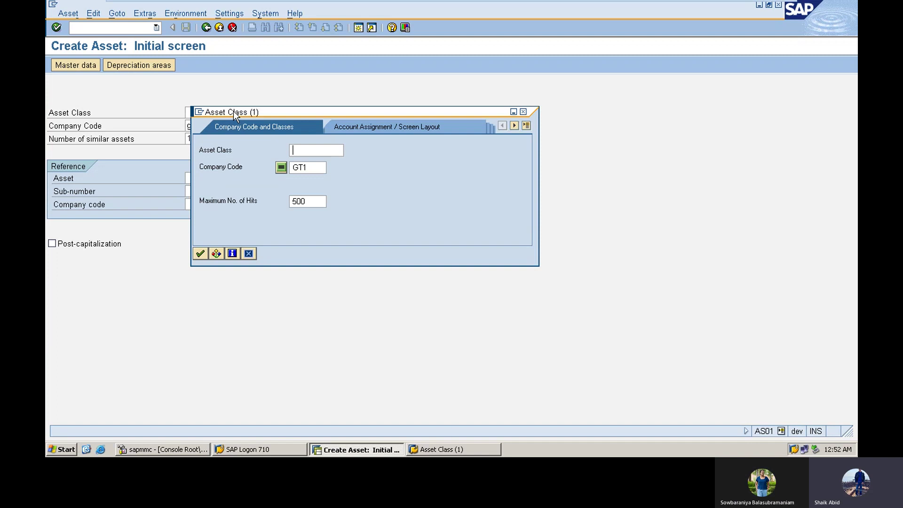
click(200, 253)
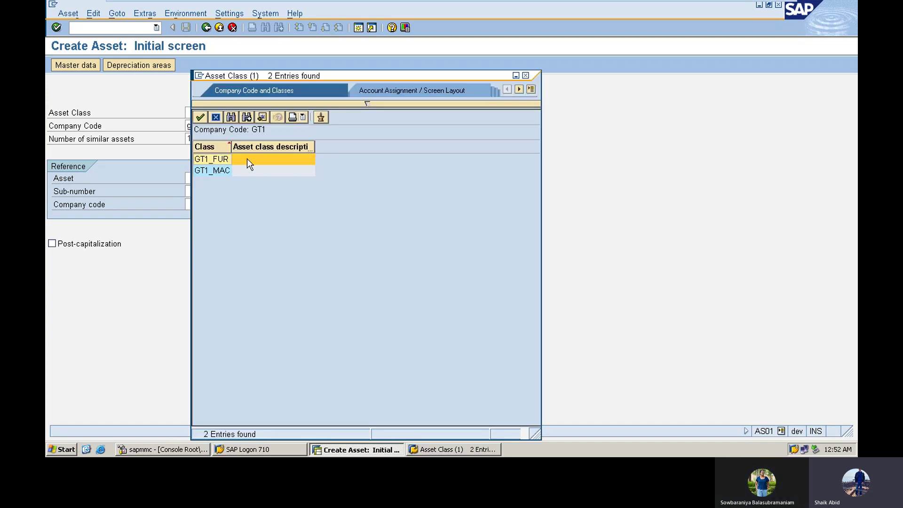
double_click(225, 171)
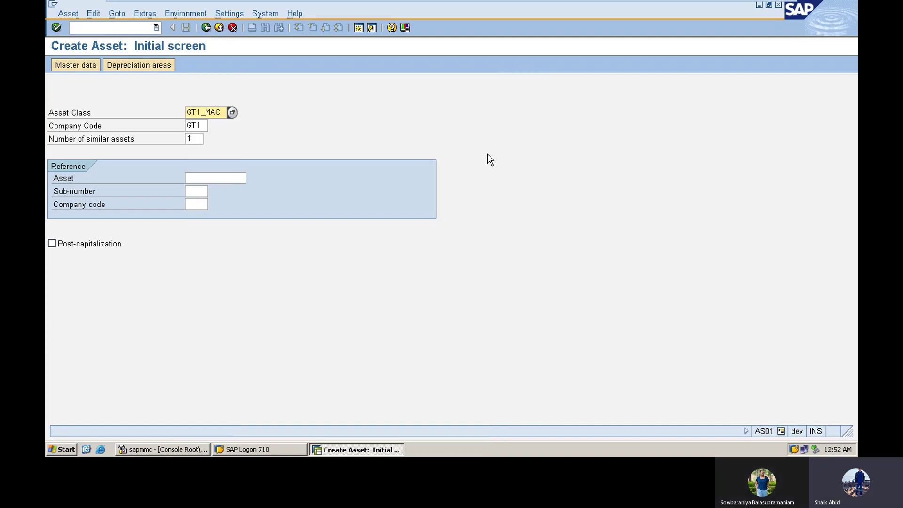
key(Return)
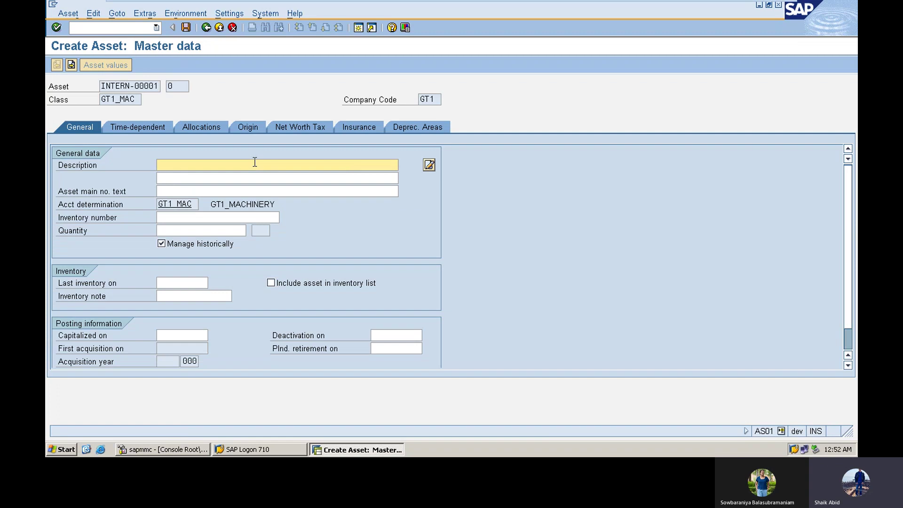
Step: Enter GENERTOR 555 as both the asset's description and its main number text
text(g)
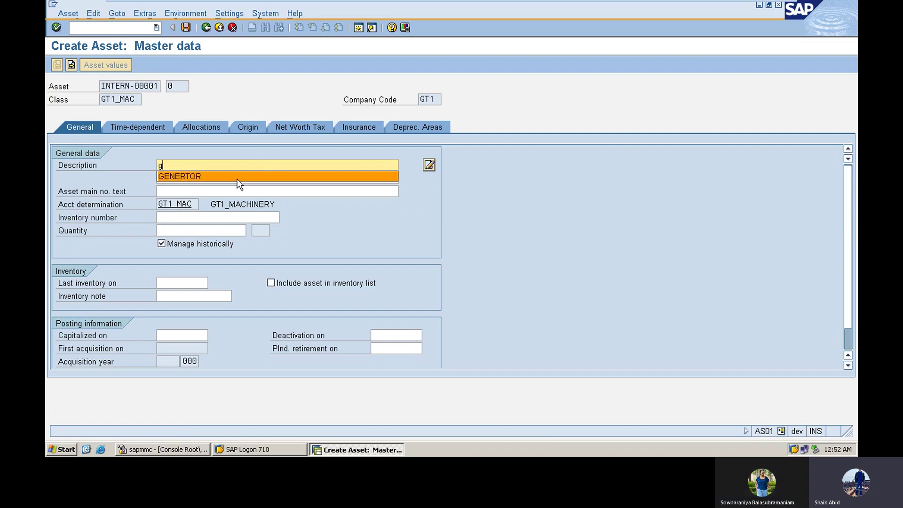
click(171, 179)
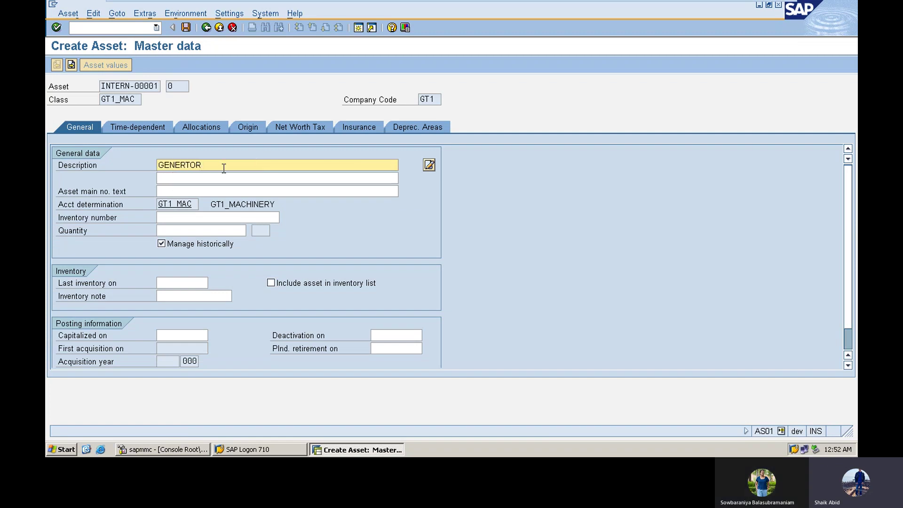
text(555)
click(209, 189)
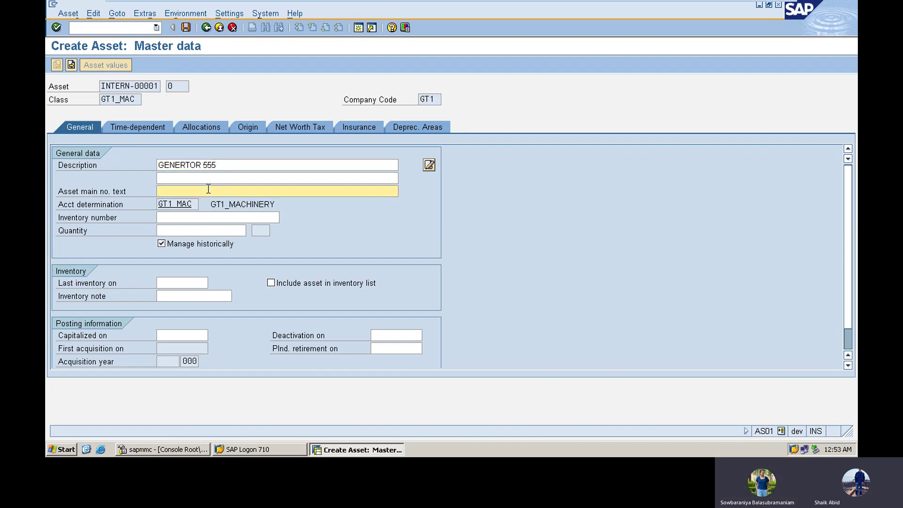
text(g)
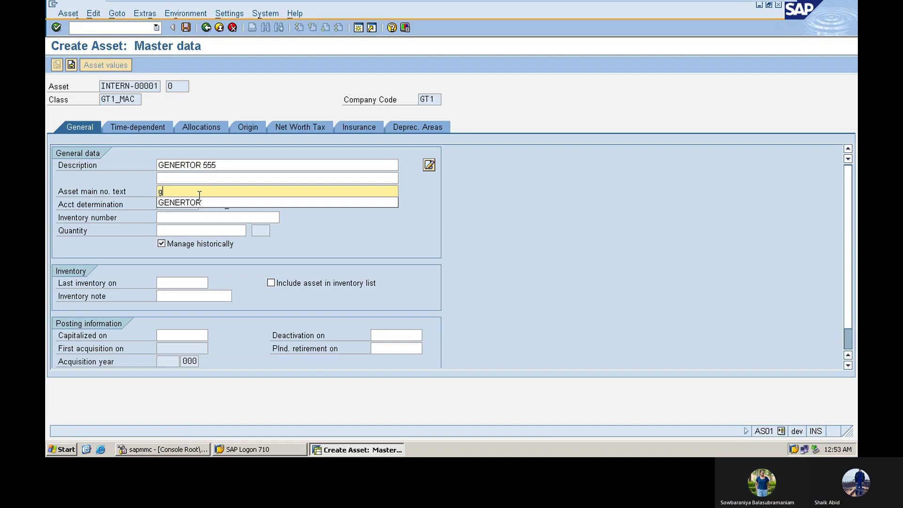
key(Down)
key(Return)
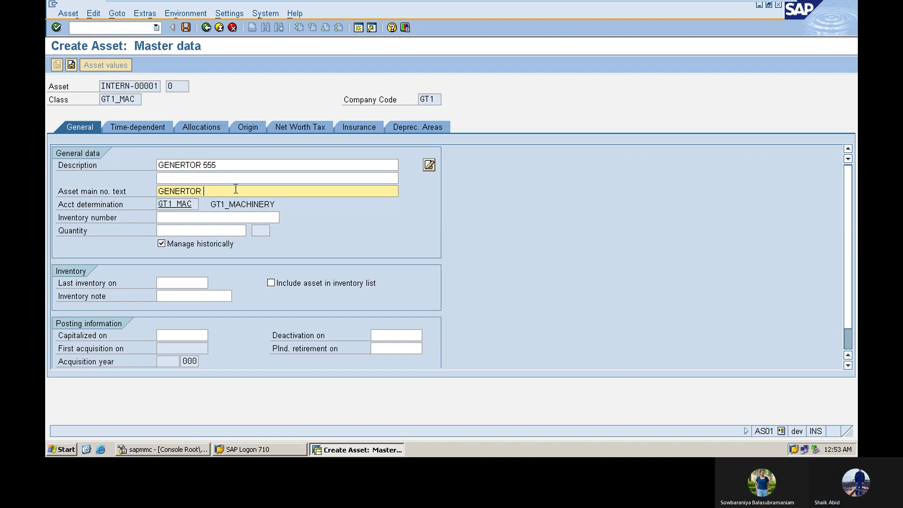
text(555)
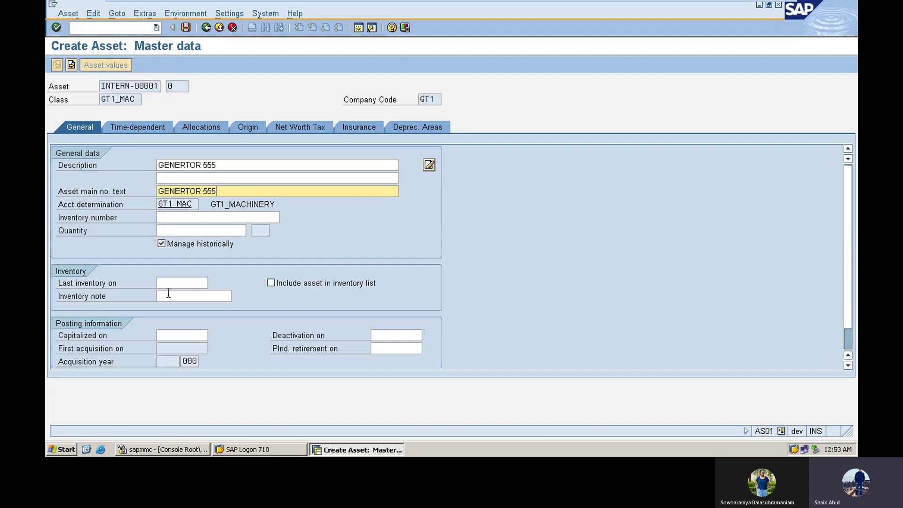
Step: In the asset's depreciation areas, give Book deprec. depreciation key d10, useful life 01 and period 01
click(403, 127)
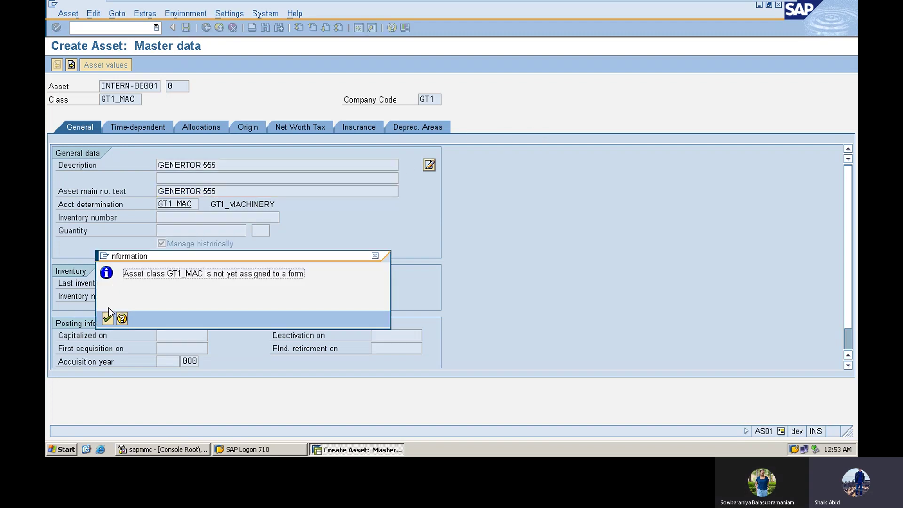
click(107, 320)
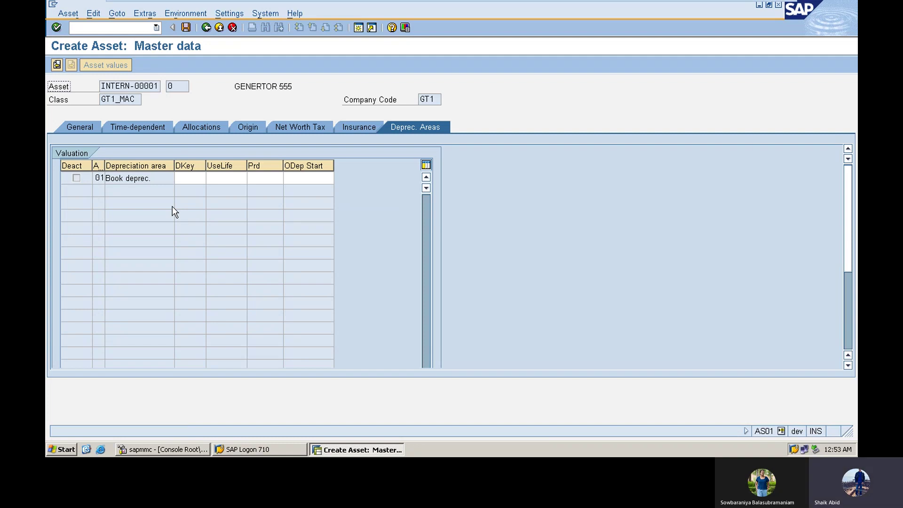
click(198, 178)
text(d)
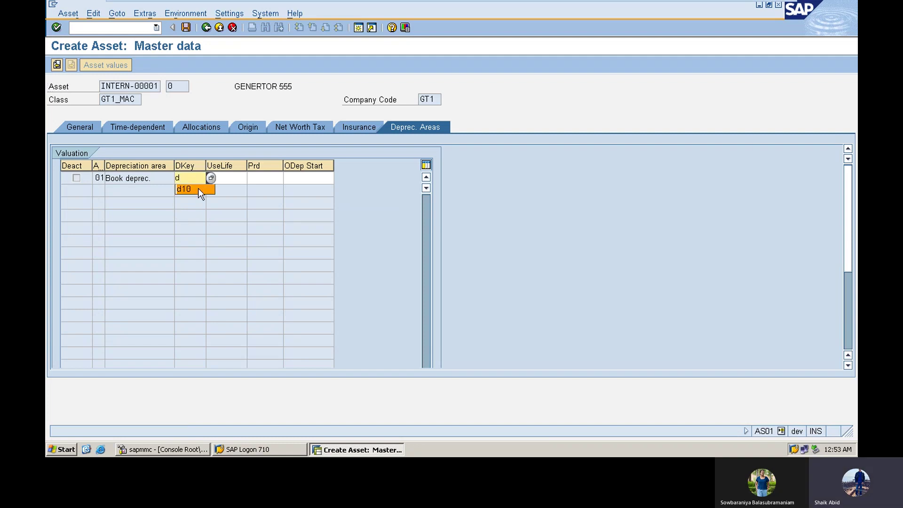
click(199, 188)
click(231, 180)
text(0)
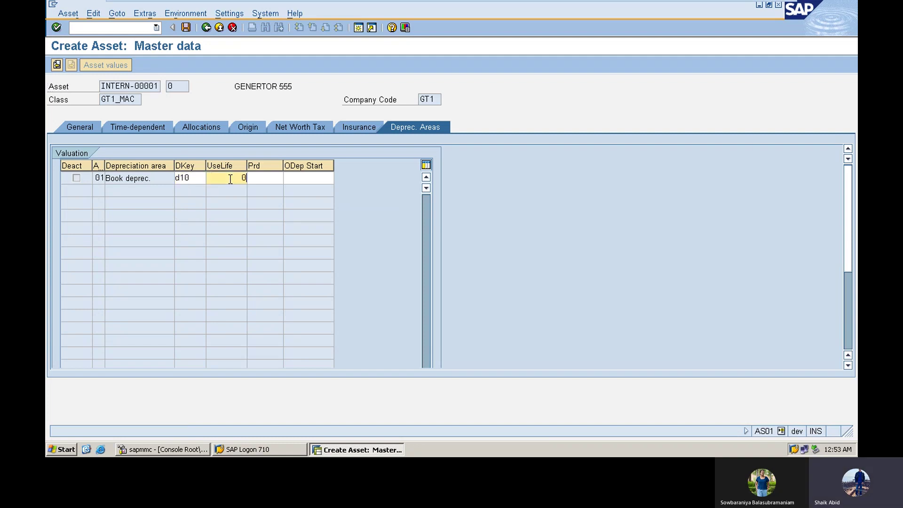
text(1)
click(270, 177)
text(01)
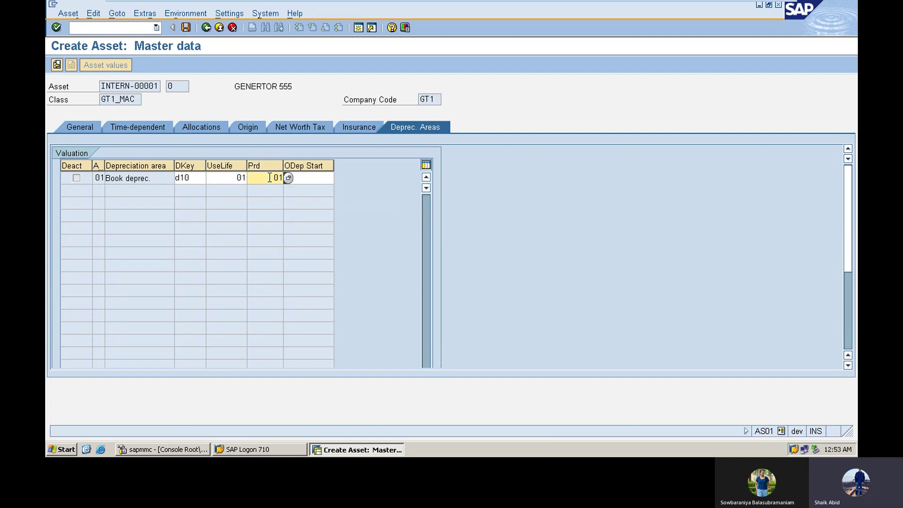
Step: Set the ordinary depreciation start date to 26.04.2023 and save the new asset
click(308, 177)
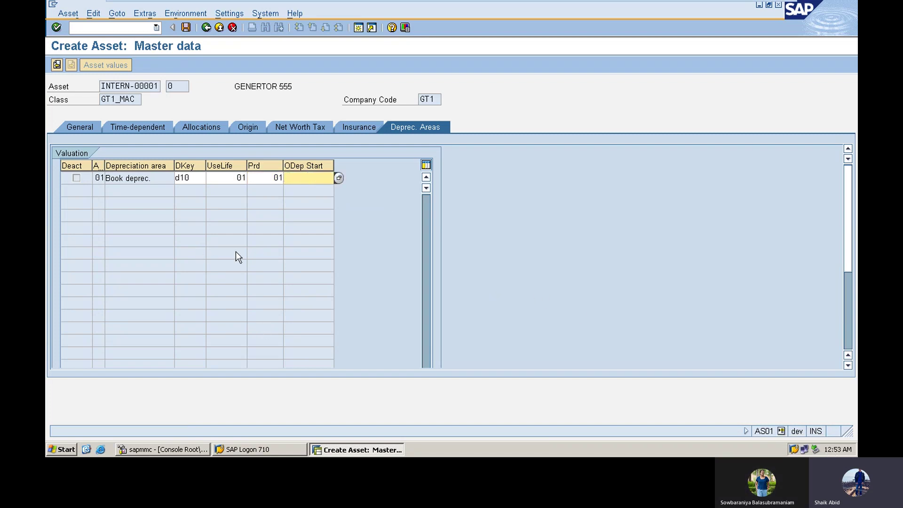
text(26.04.2023)
key(Return)
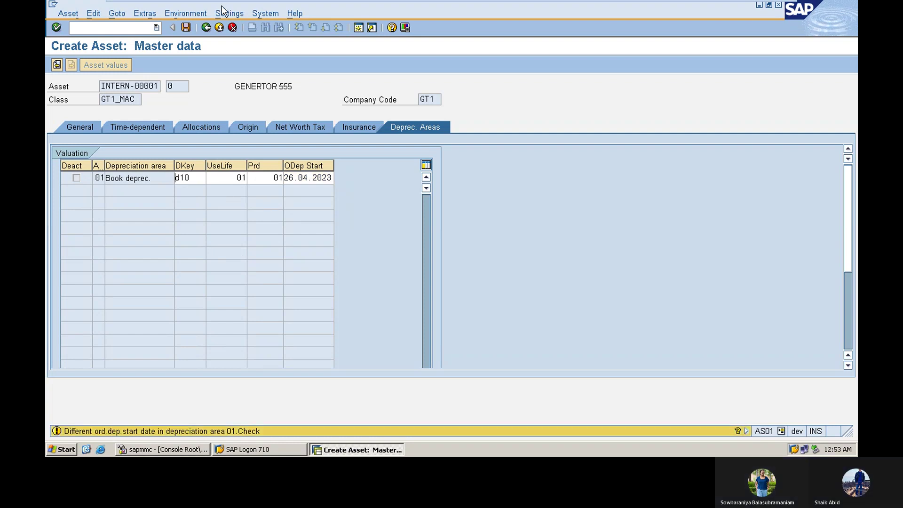
click(186, 28)
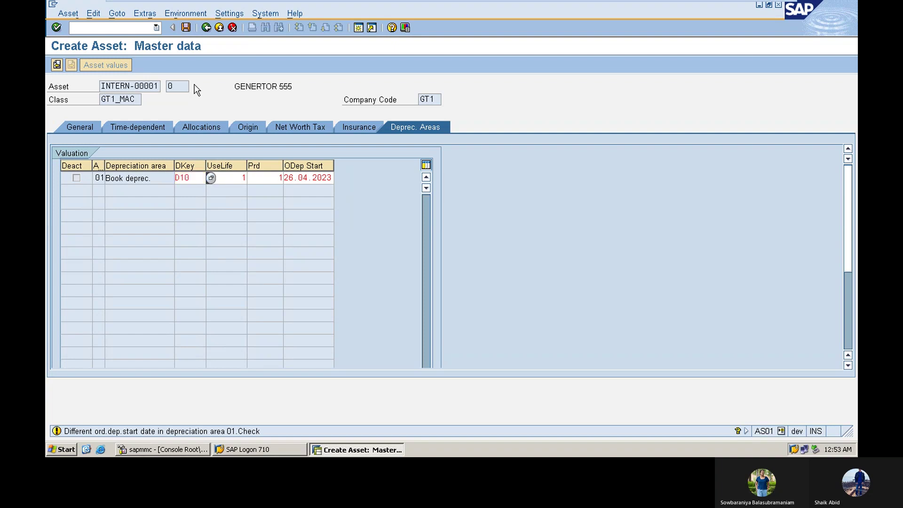
click(186, 27)
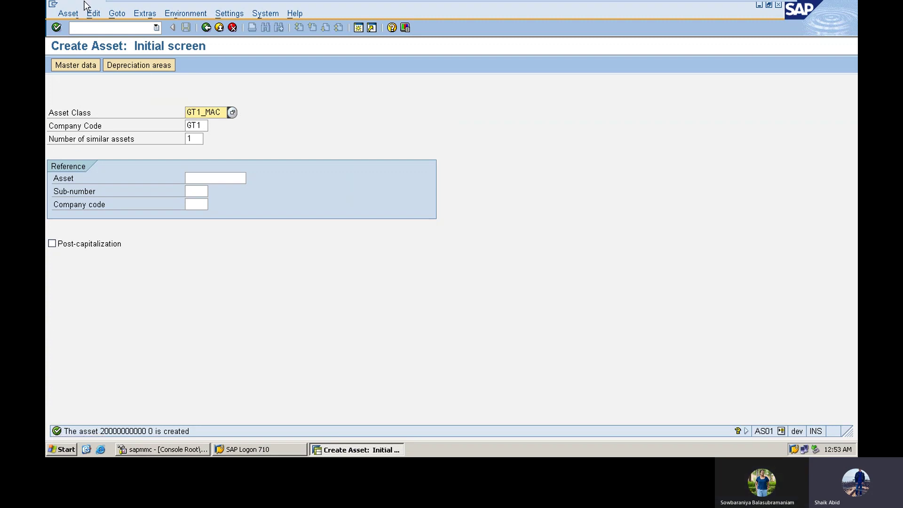
Step: Go to transaction F-90 for an asset acquisition from purchase with vendor
click(83, 29)
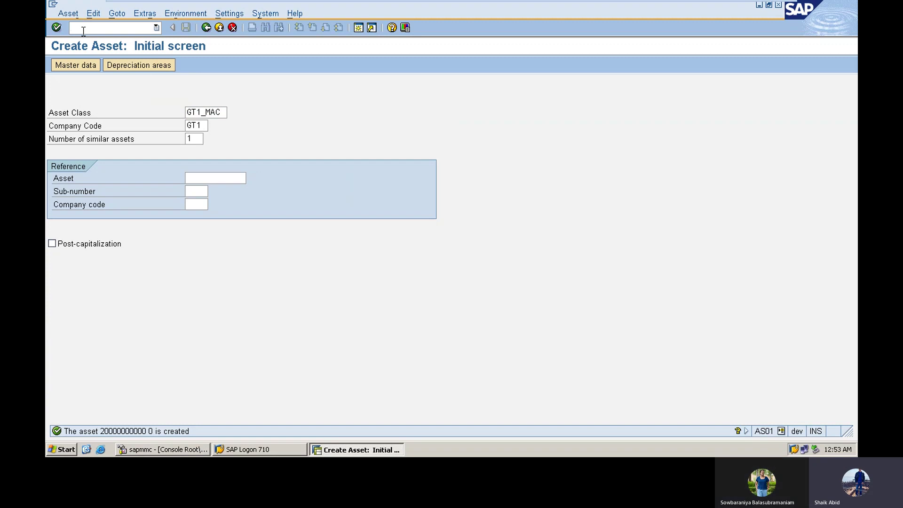
text(/)
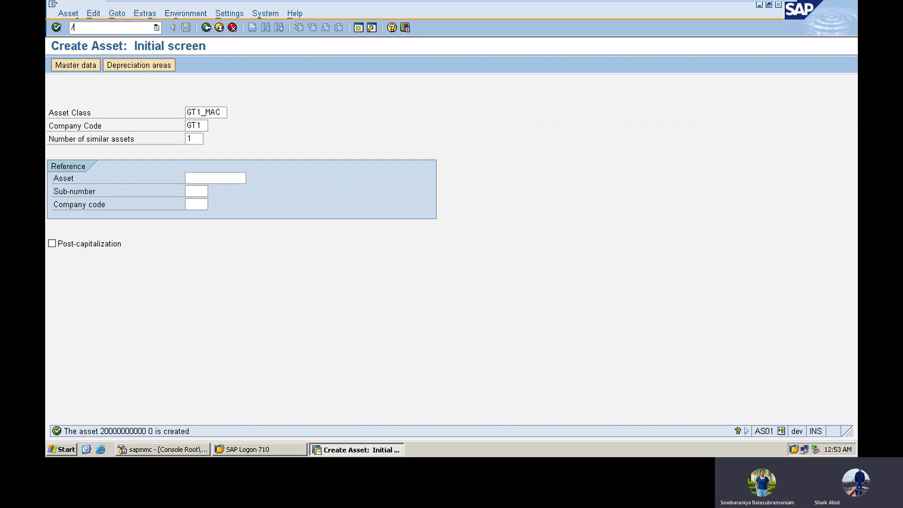
text(nf)
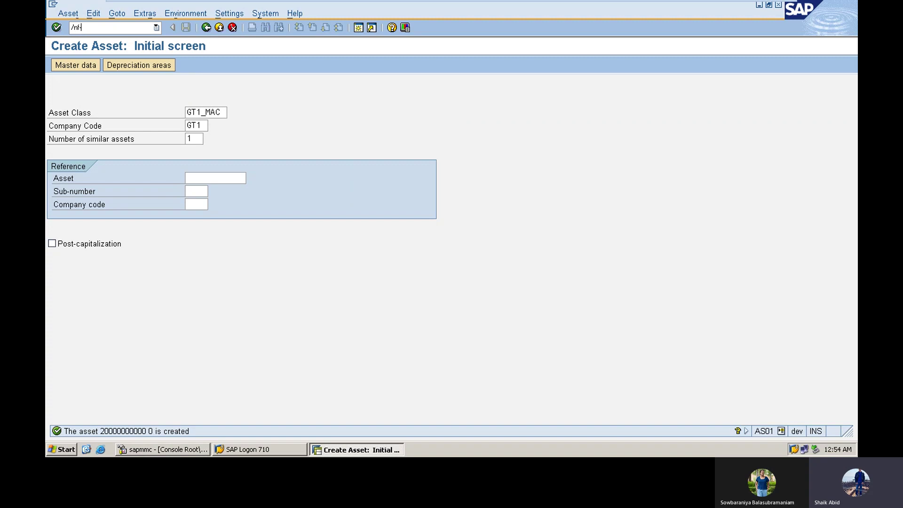
text(s)
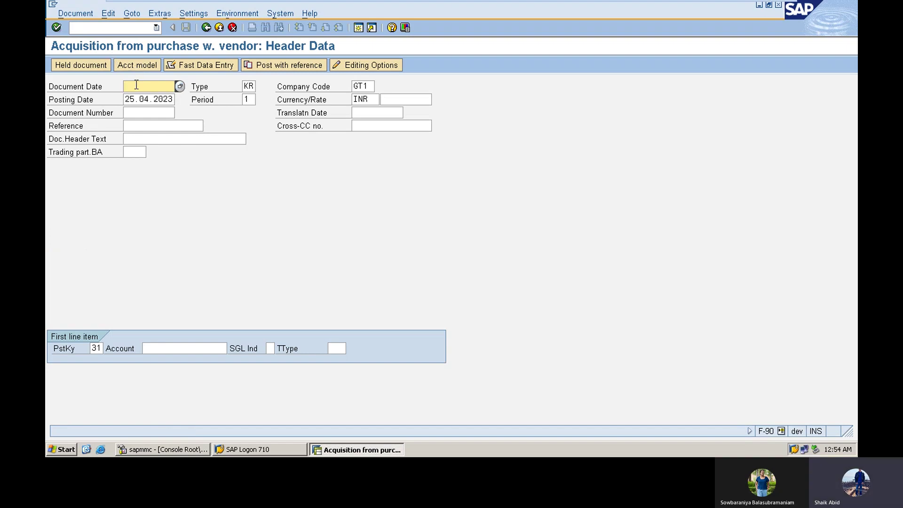
Step: Set both the document date and the posting date of the acquisition to 26.04.2023
text(26.04.2023)
click(127, 101)
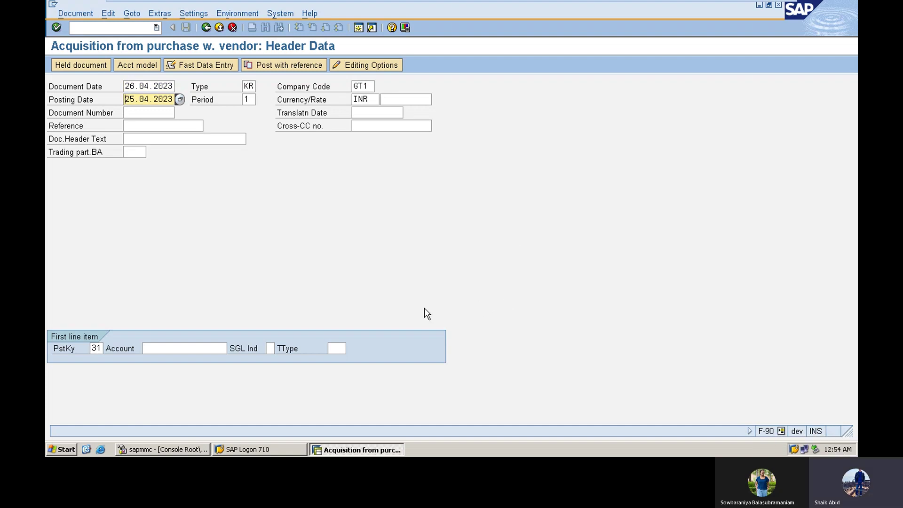
key(Delete)
key(Delete)
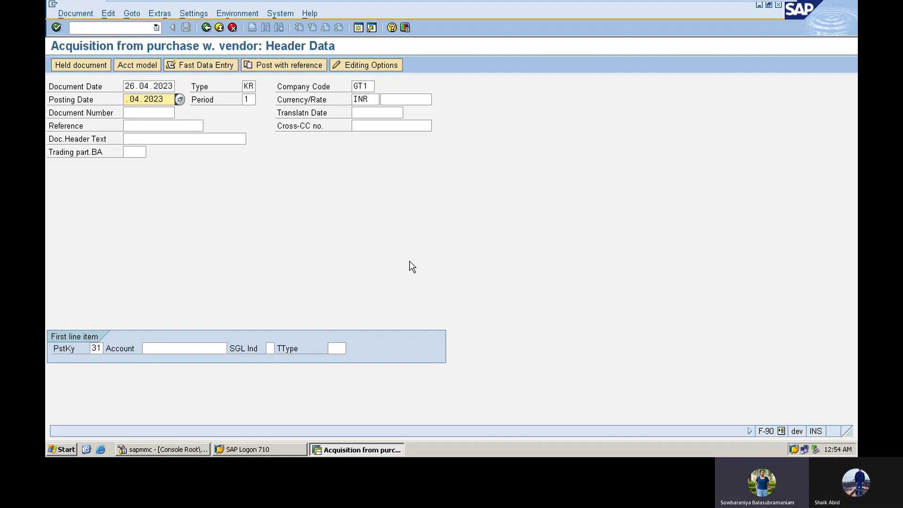
text(26)
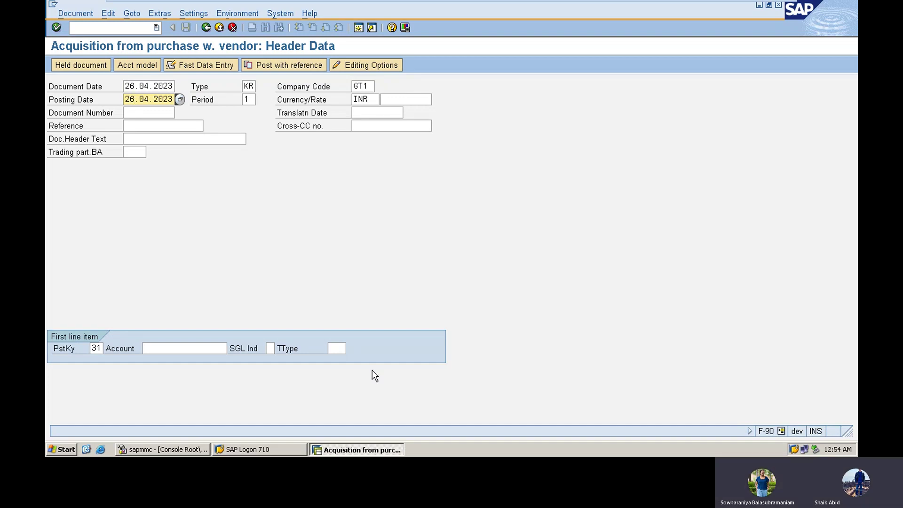
Step: Look up the Chennai vendor of company code GT1 as the first line item's account and continue to the vendor item
click(157, 351)
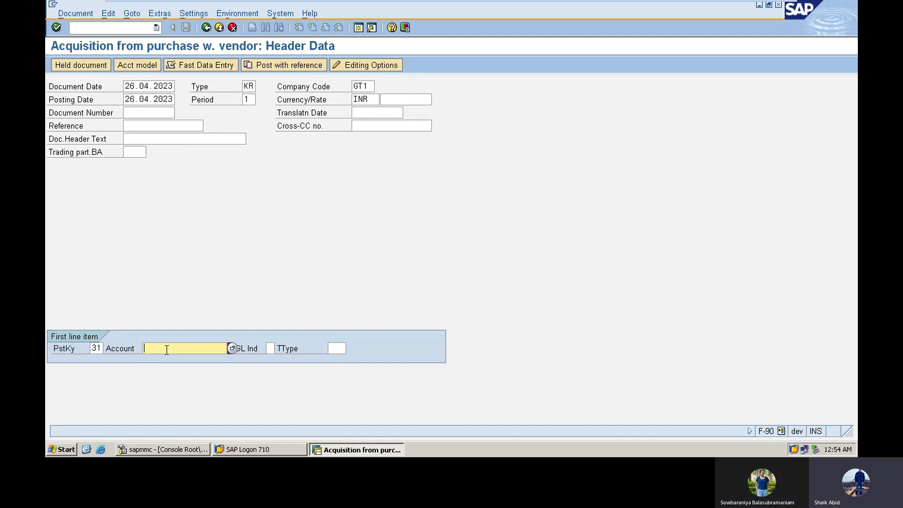
click(232, 349)
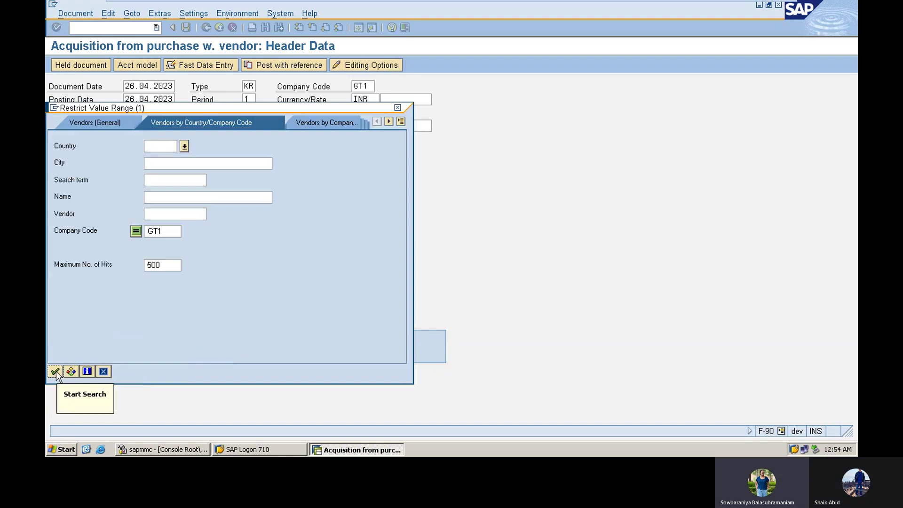
click(56, 374)
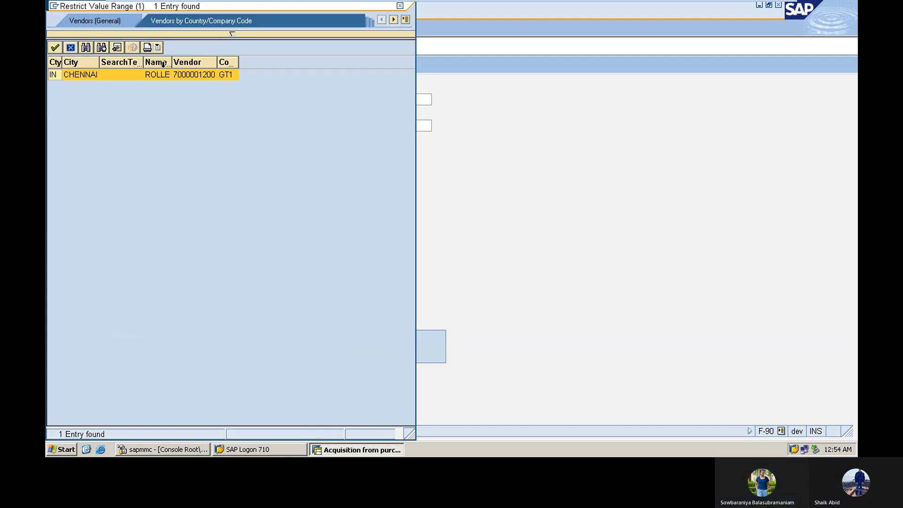
double_click(165, 75)
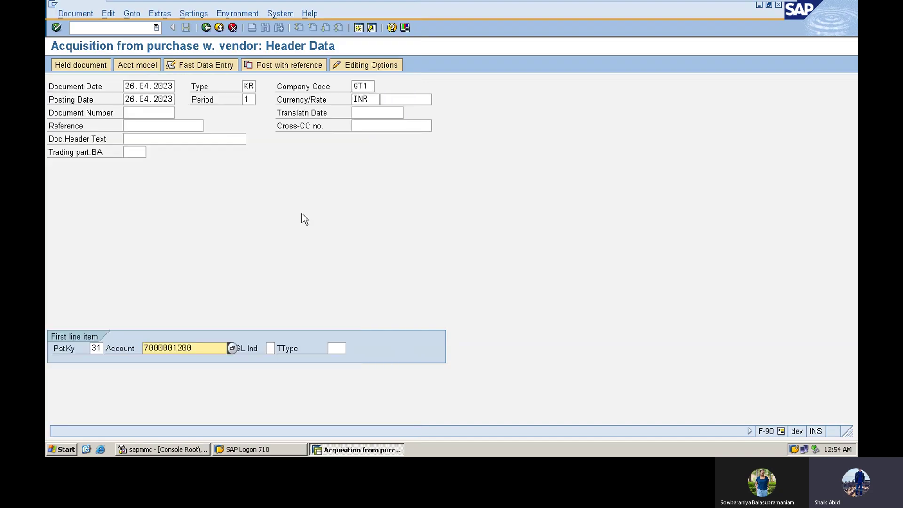
key(Return)
key(Return)
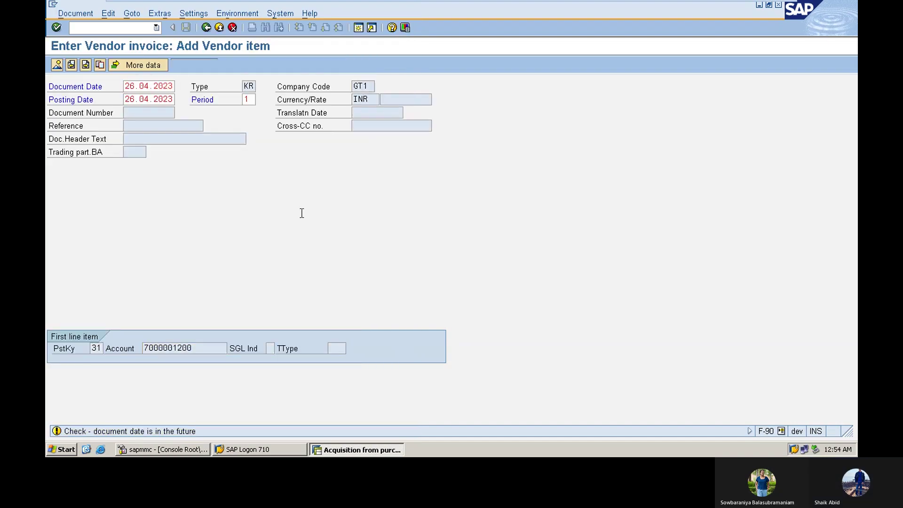
Step: Enter an amount of 10000 INR and the text "PURCHASE OF genertor 555" for the vendor item
text(10)
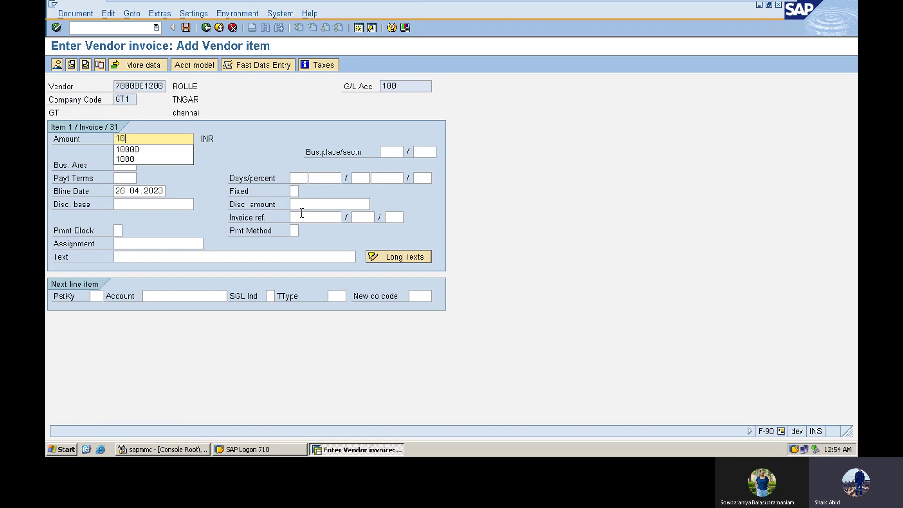
click(125, 149)
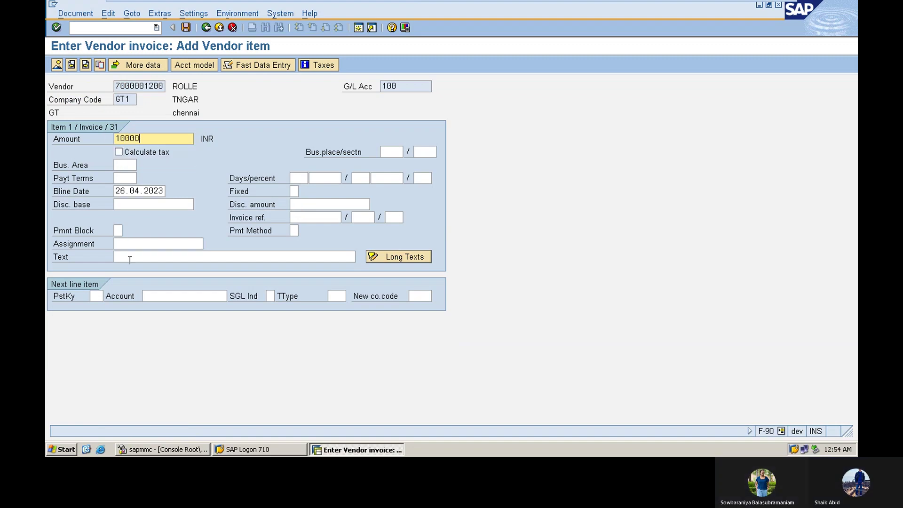
click(130, 258)
text(p)
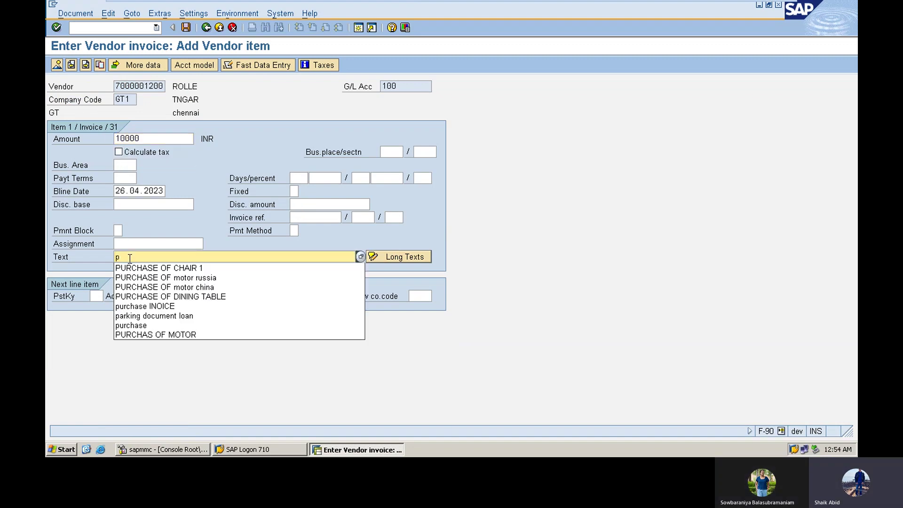
click(132, 265)
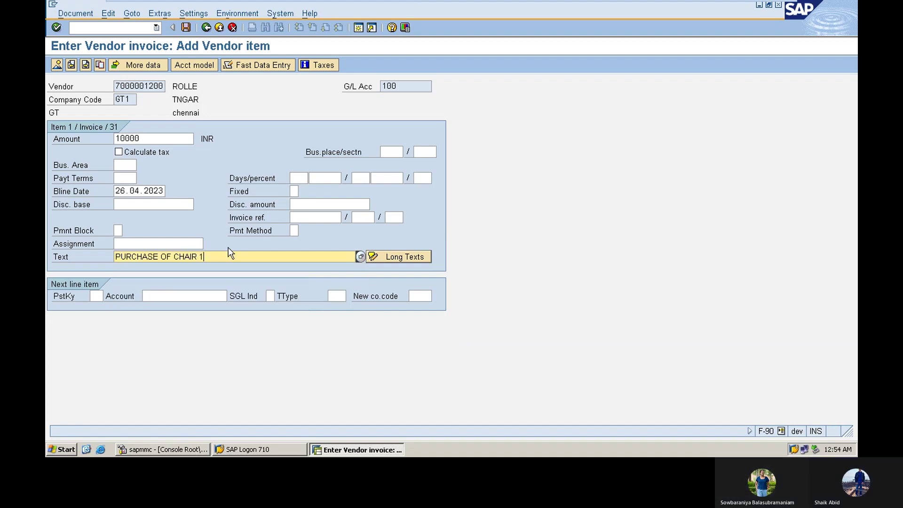
key(BackSpace)
key(BackSpace)
key(BackSpace)
key(BackSpace)
key(BackSpace)
key(BackSpace)
key(BackSpace)
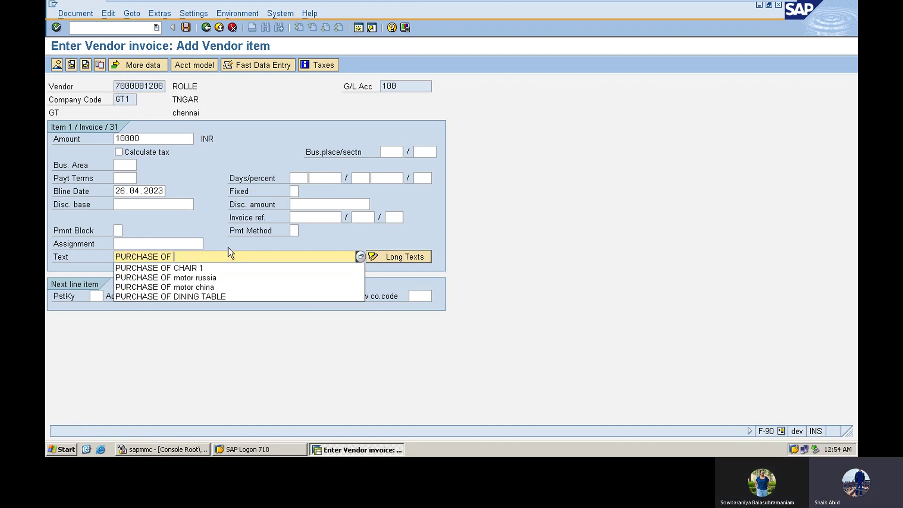
text(genert)
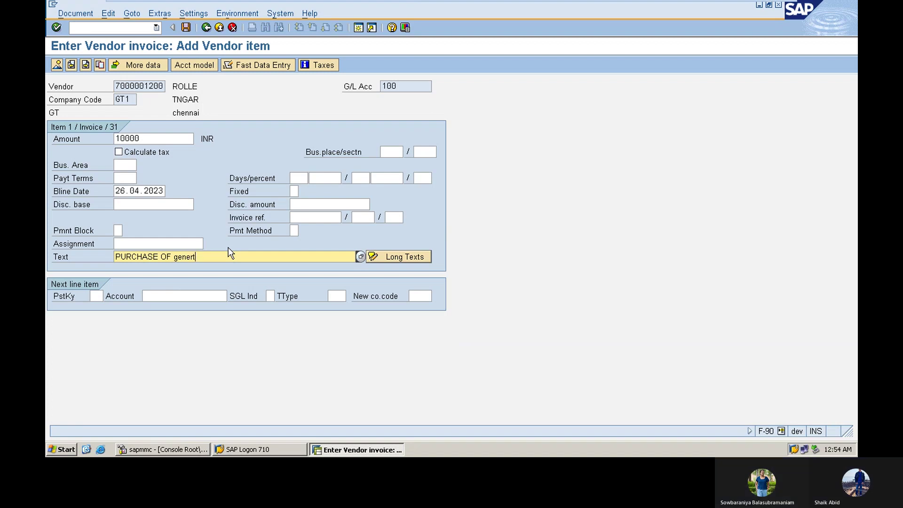
text(or 555)
Step: Define the next line item with posting key 70, GT1's asset GENERTOR 555 as account and transaction type 100, and continue to it
click(96, 296)
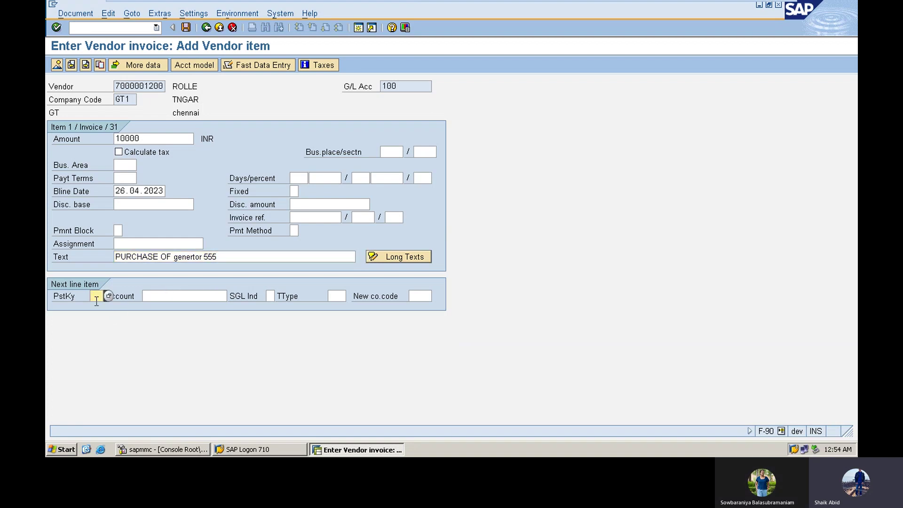
text(70)
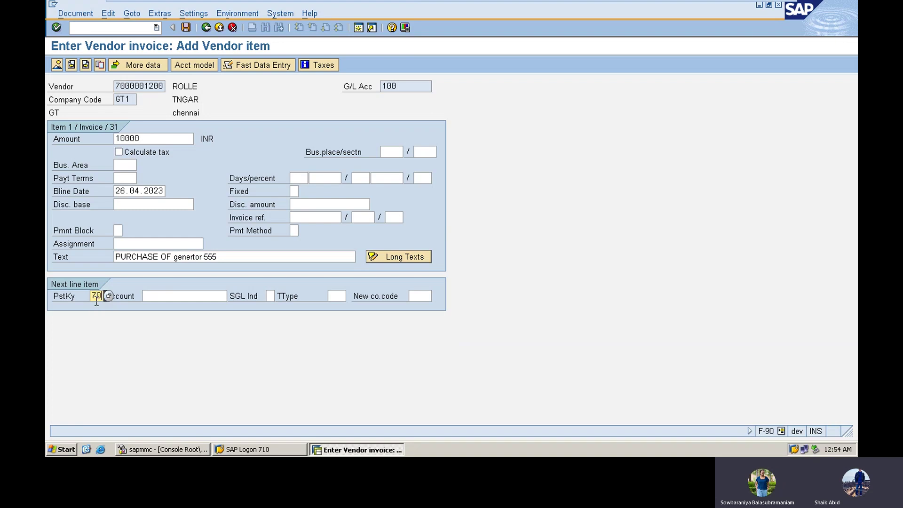
click(172, 296)
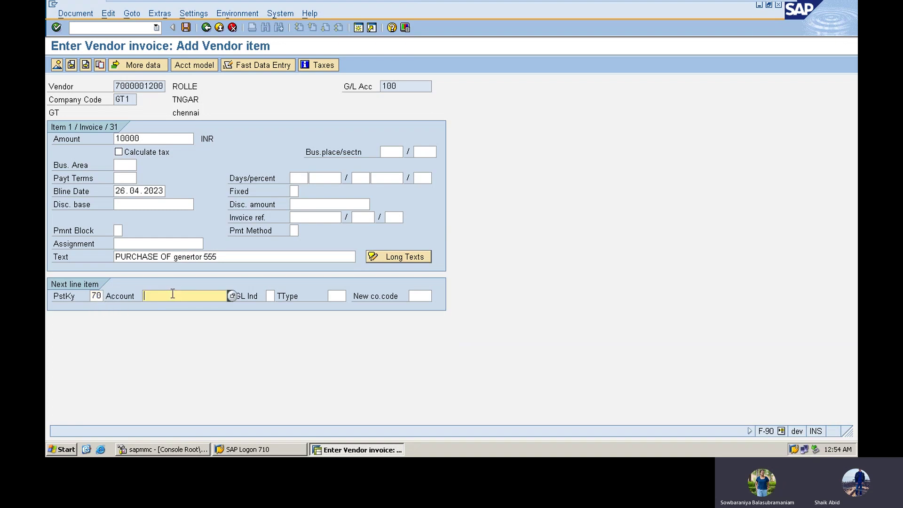
click(232, 300)
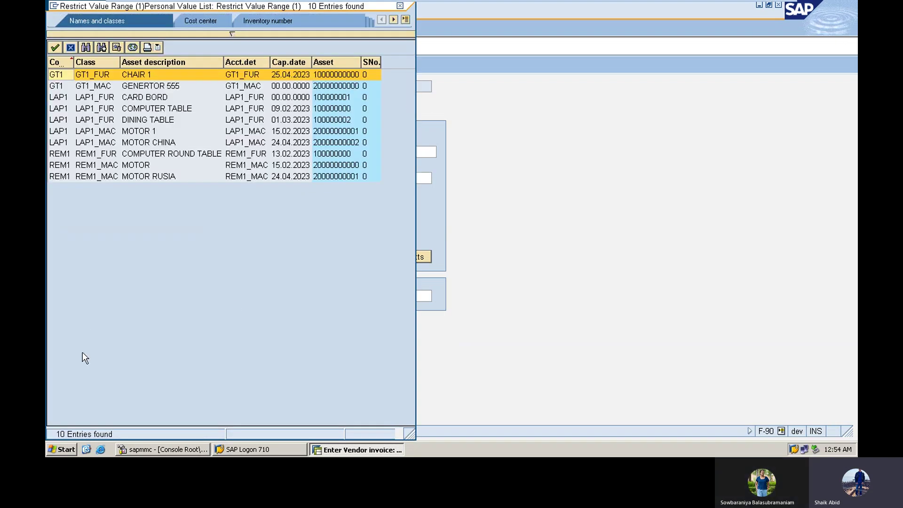
double_click(141, 86)
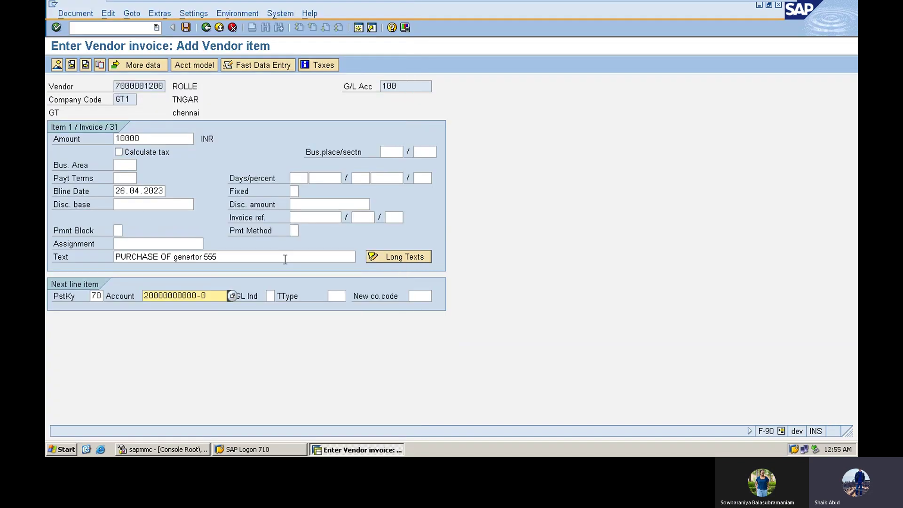
click(337, 296)
text(100)
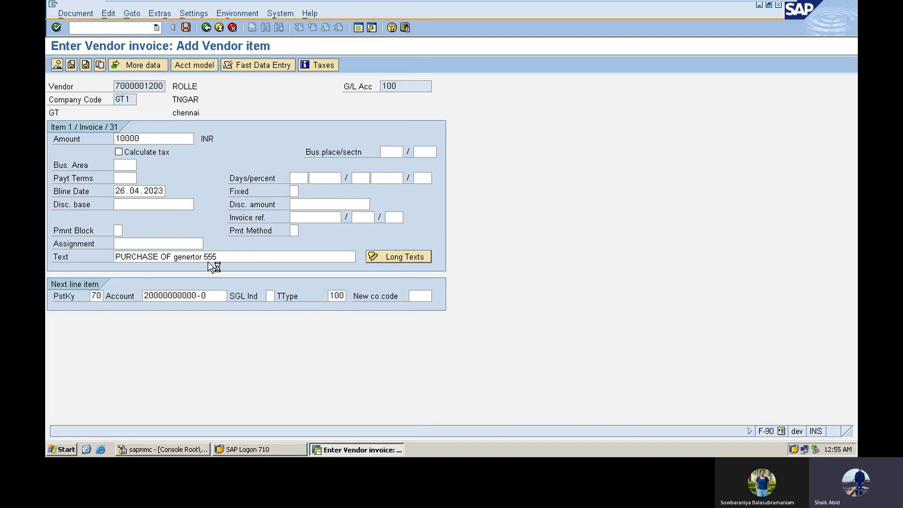
key(Return)
Step: Enter 10000 INR and the text "PURCHASE OF genertor 555" for the asset item and post the document
click(159, 152)
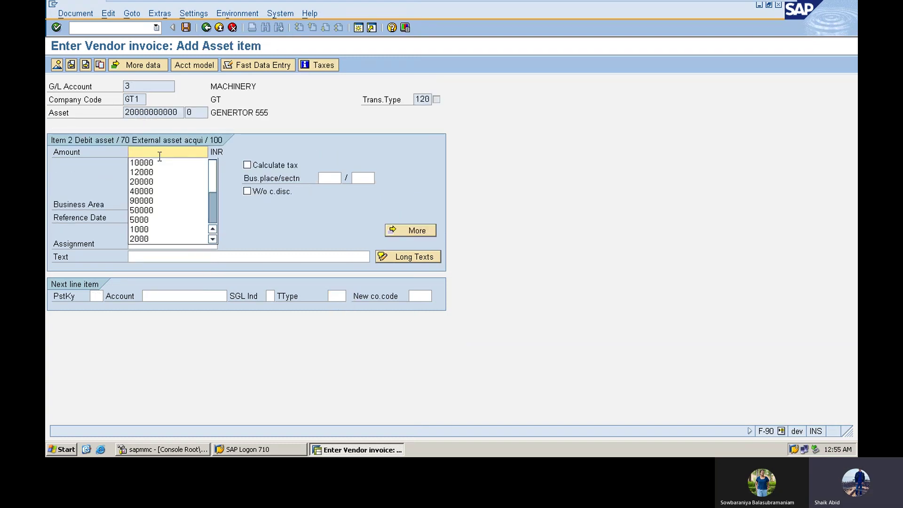
click(159, 164)
click(163, 258)
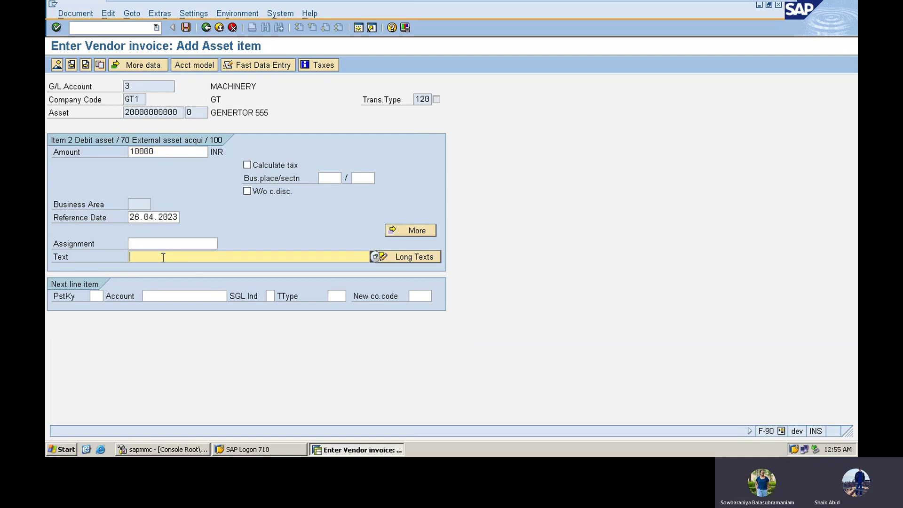
click(163, 268)
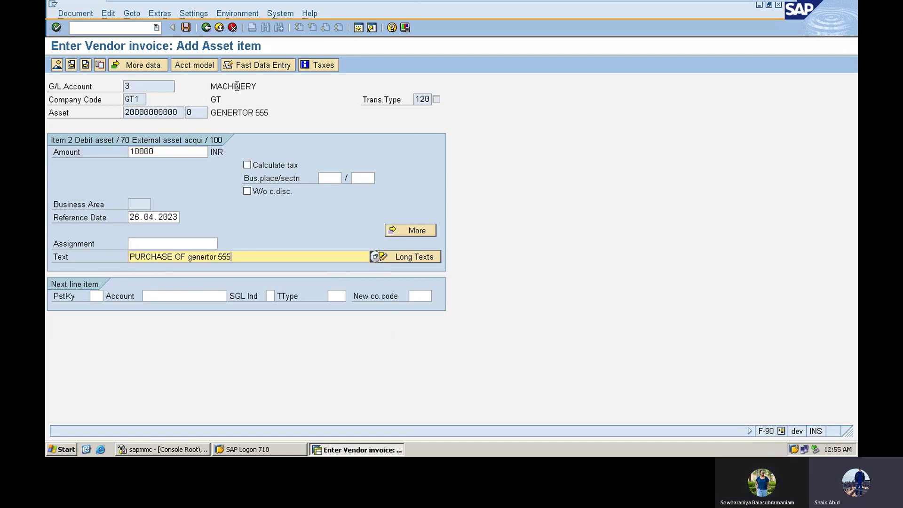
click(186, 27)
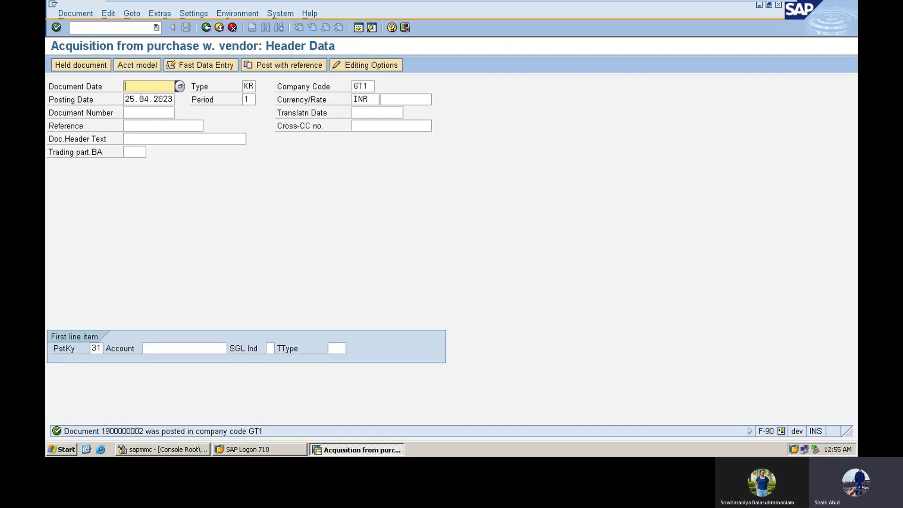
Step: Go to transaction AW01N and review the planned book depreciation values of GENERTOR 555 down to the net book value
click(91, 29)
text(/)
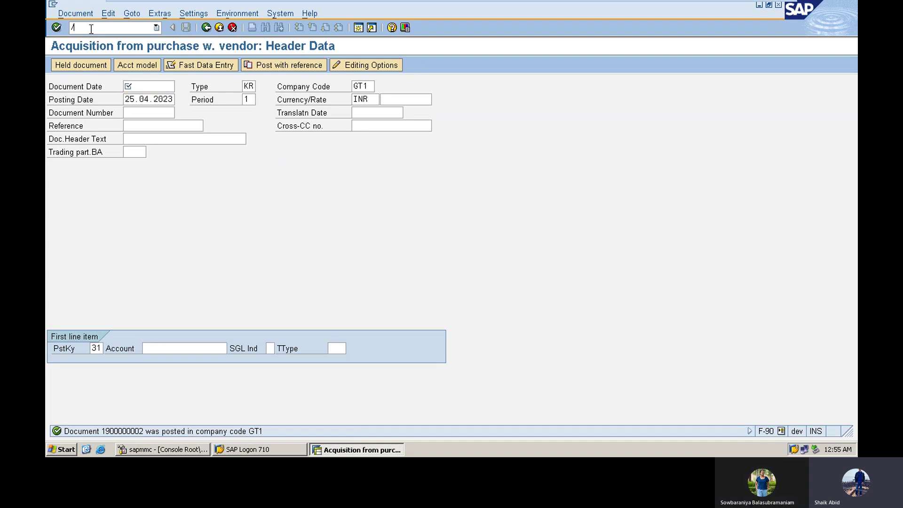
text(naw01n)
key(Return)
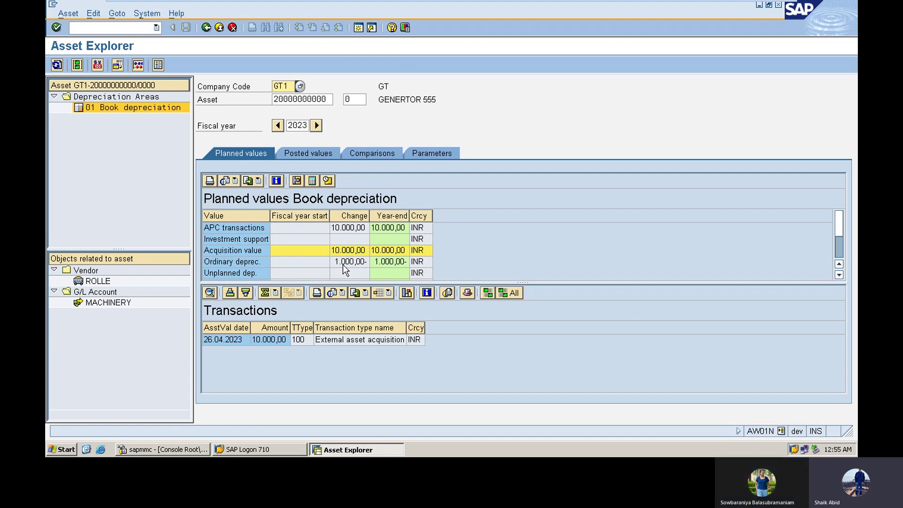
click(840, 276)
click(840, 275)
click(840, 275)
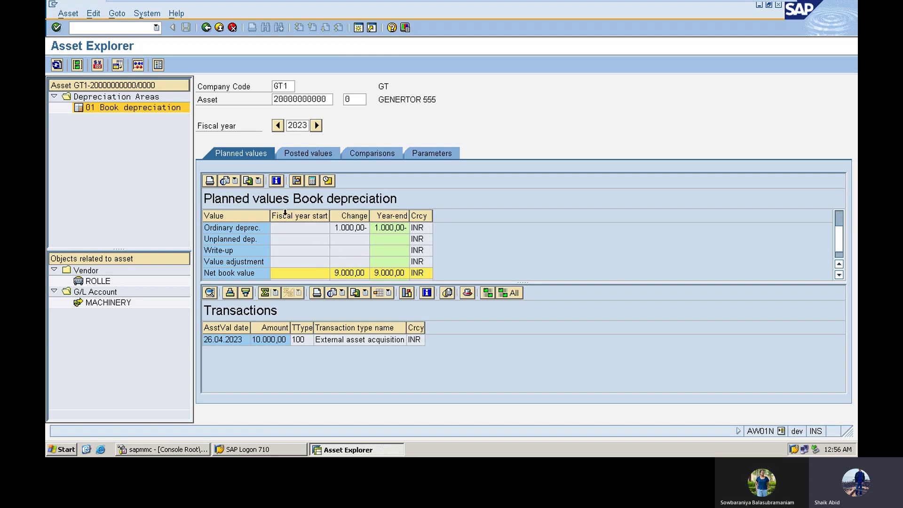
Step: Examine the asset's posted values and its posted and planned depreciation by period
click(305, 155)
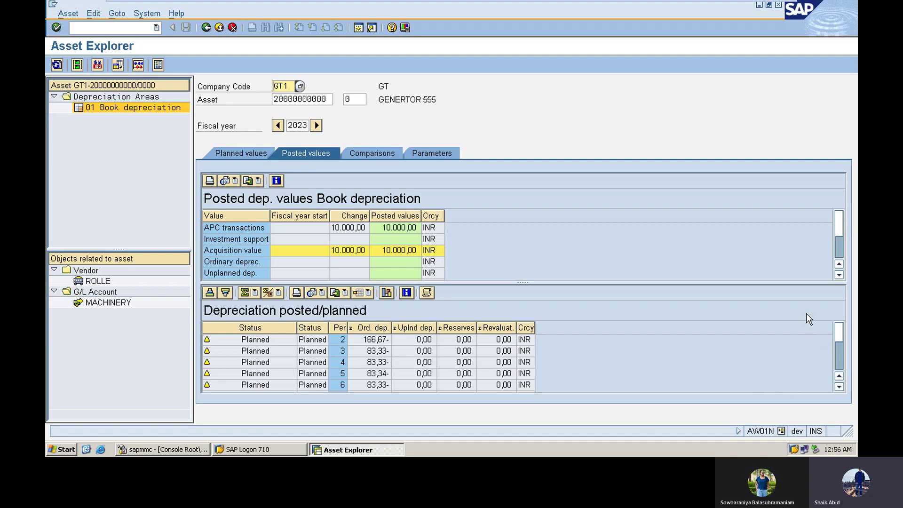
click(841, 327)
click(839, 388)
click(839, 387)
click(839, 388)
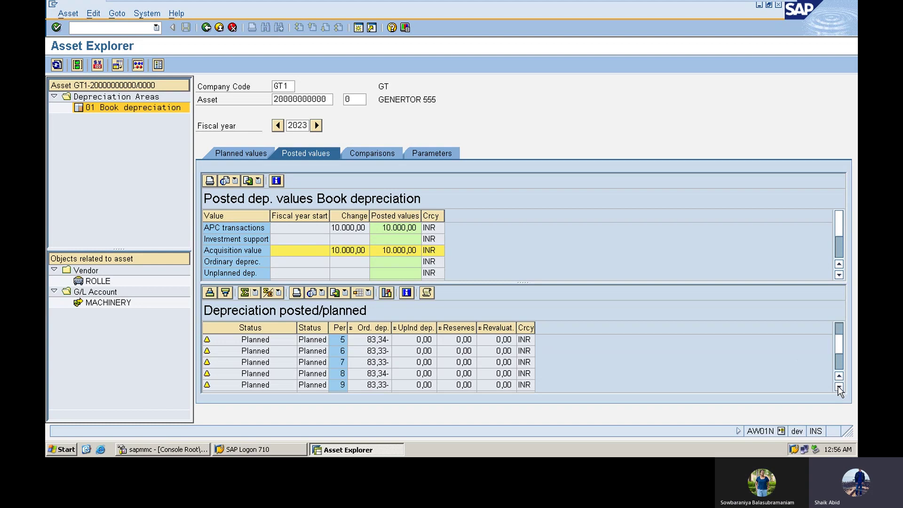
click(840, 344)
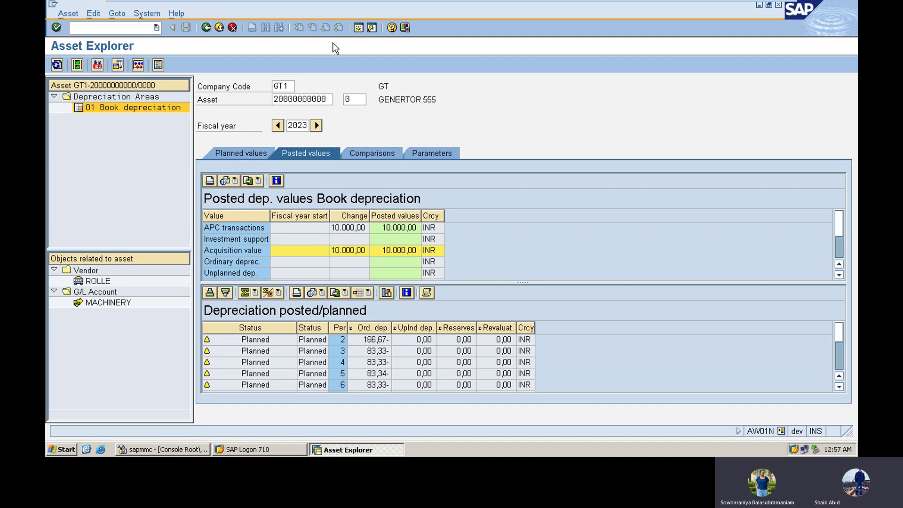
Step: Open a new session and go to transaction AFAB for the depreciation posting run
click(354, 29)
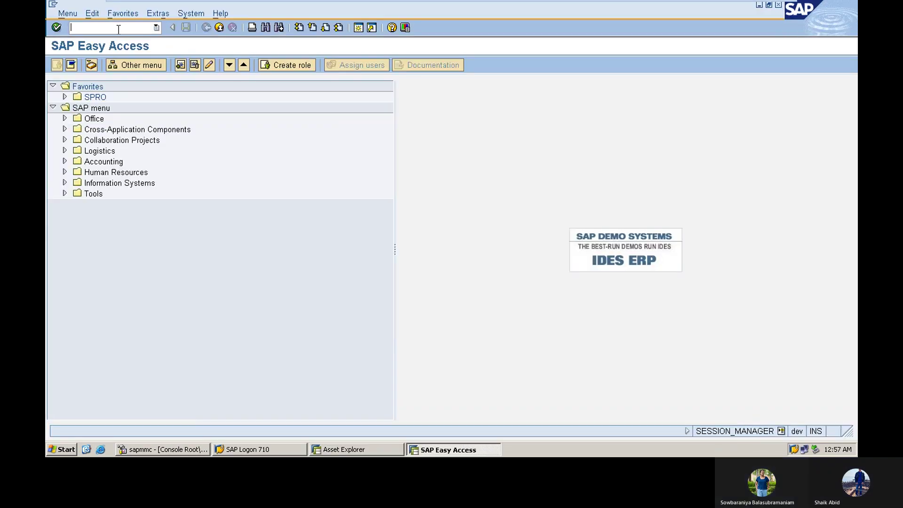
text(afab)
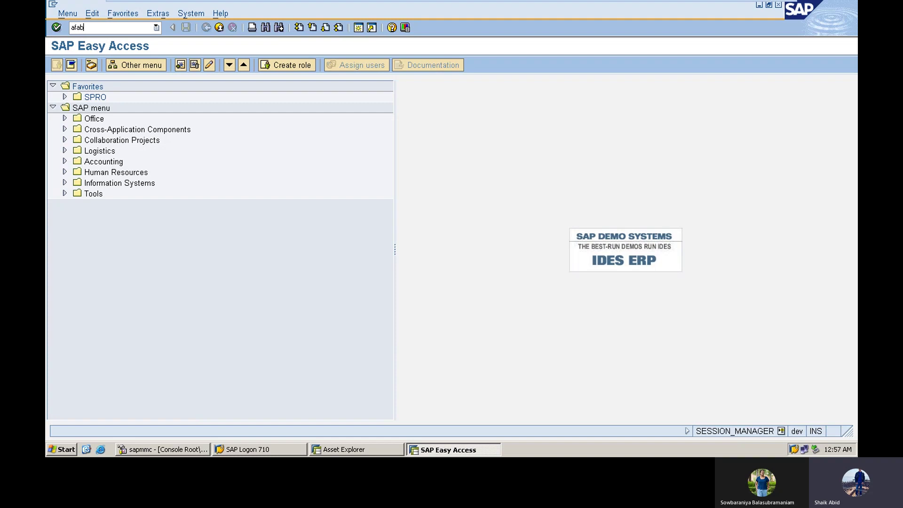
key(Return)
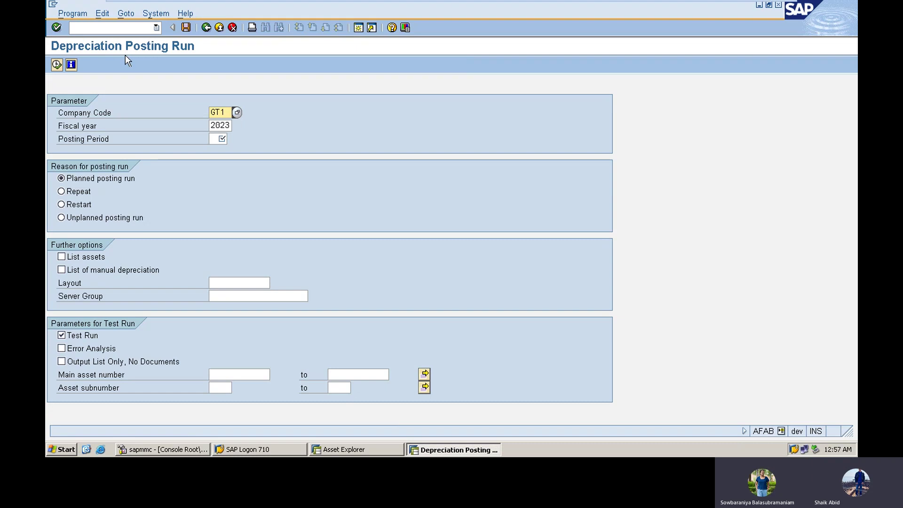
Step: Try a planned depreciation test run for company code GT1, fiscal year 2023, posting period 01, and return to the parameters
click(220, 139)
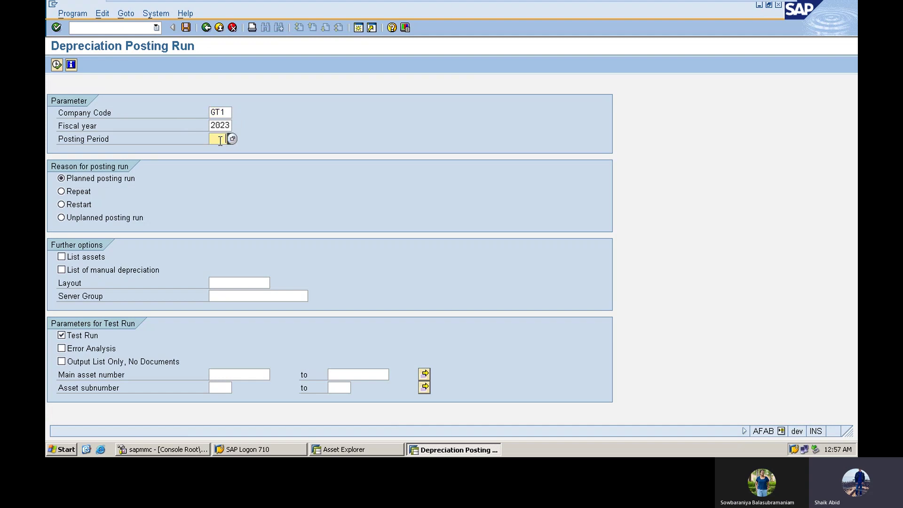
text(01)
click(56, 65)
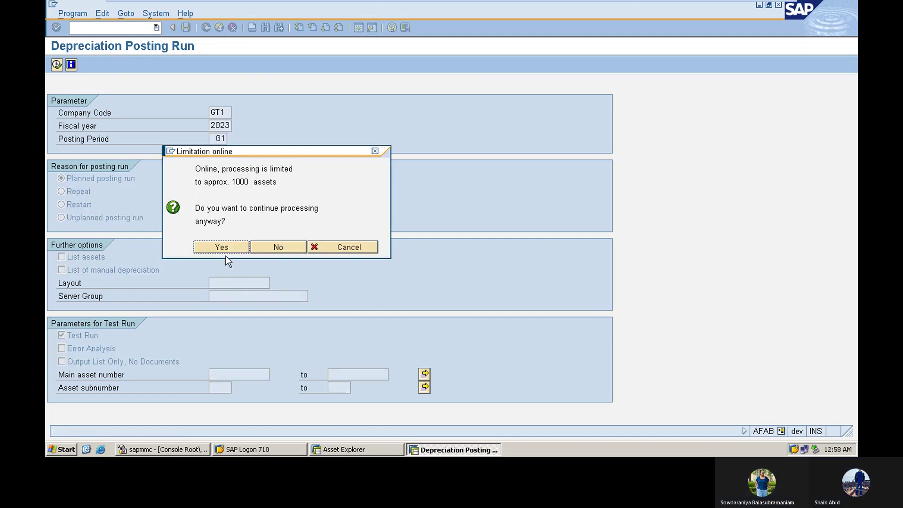
click(226, 248)
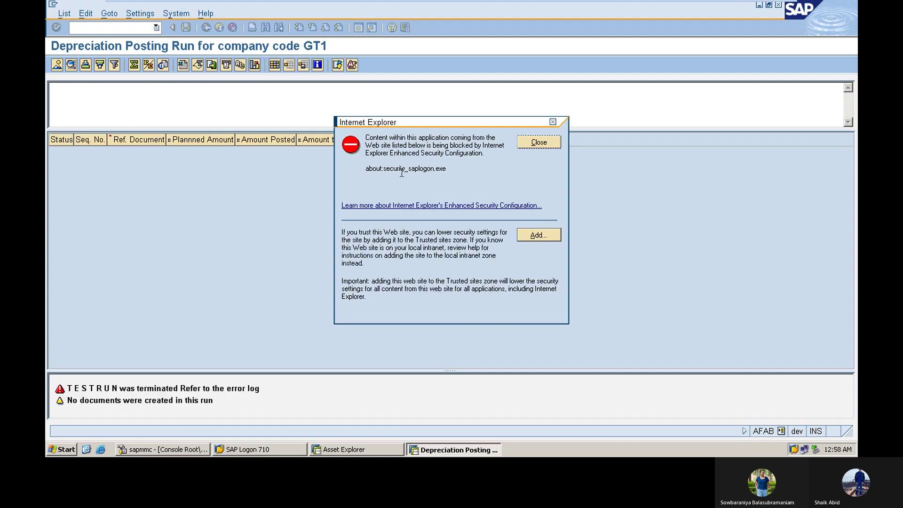
click(535, 141)
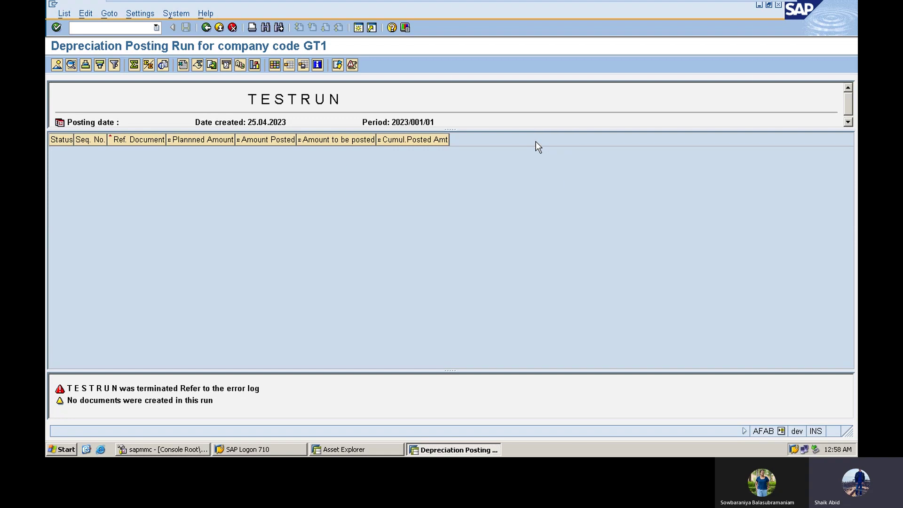
click(207, 27)
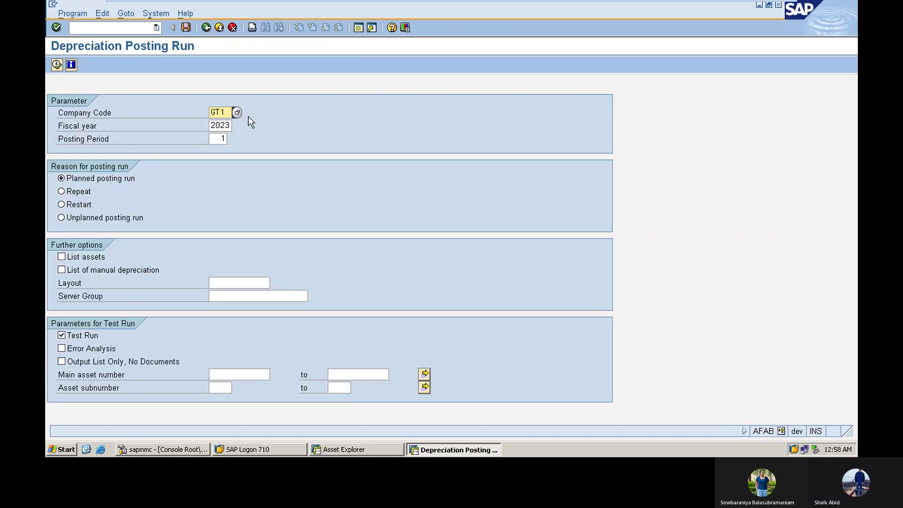
Step: Repeat the depreciation test run for posting period 1 and display its error log
click(214, 138)
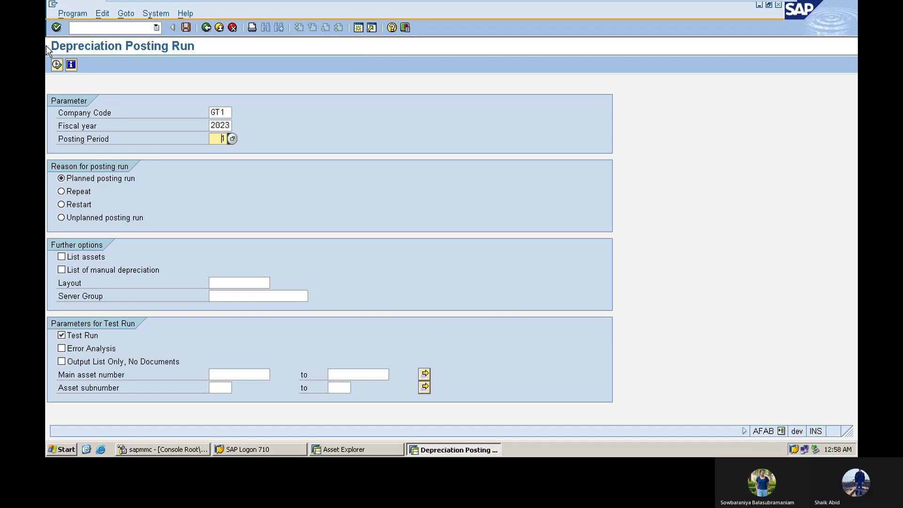
click(57, 65)
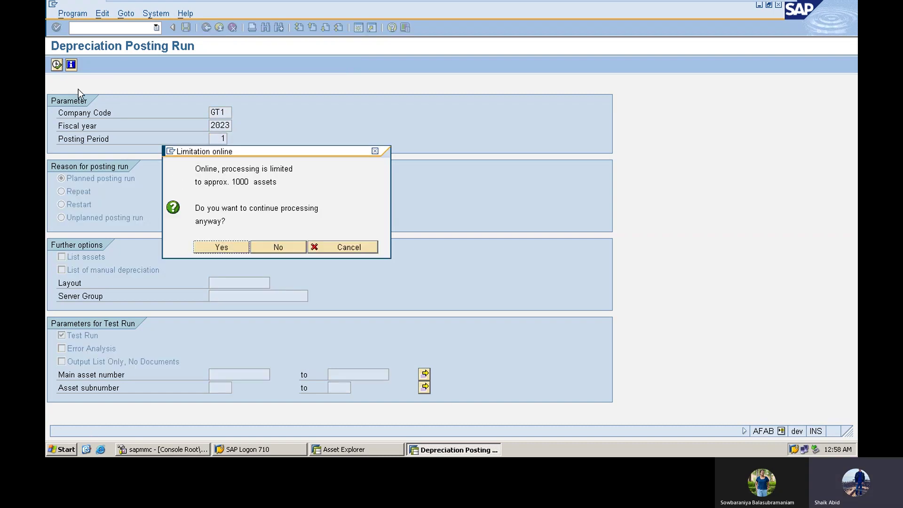
click(219, 245)
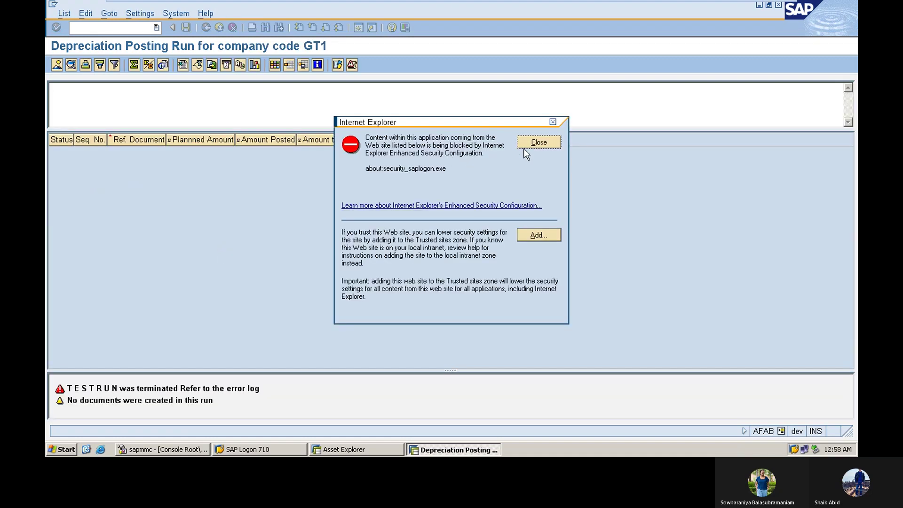
click(536, 144)
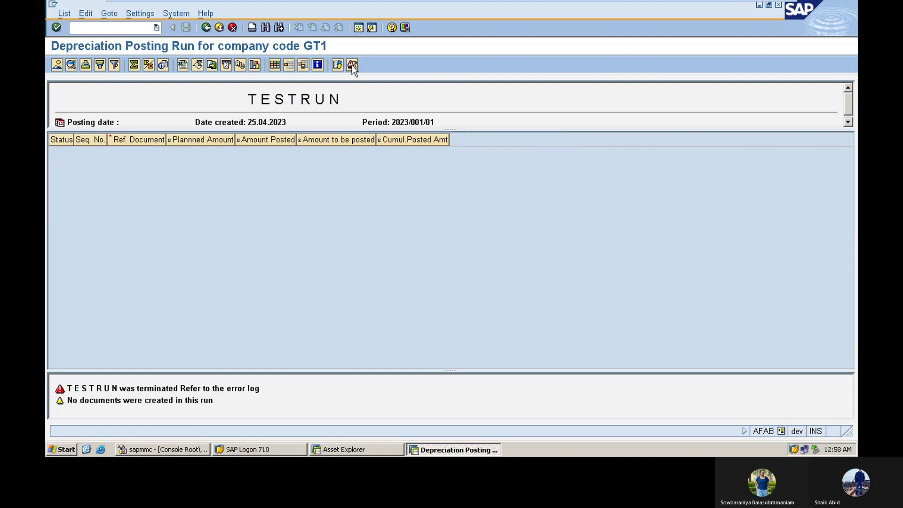
click(352, 65)
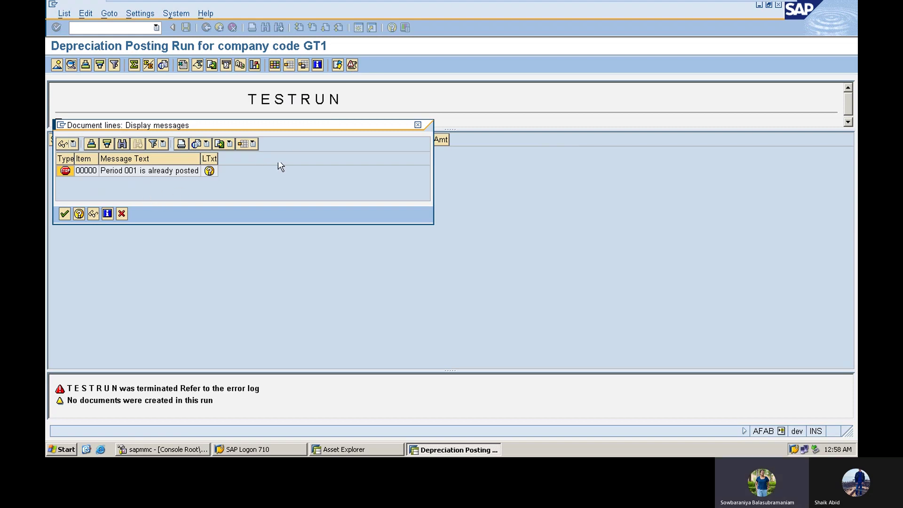
Step: Close the error log, run the planned depreciation test for posting period 02, and return to the parameters
click(418, 125)
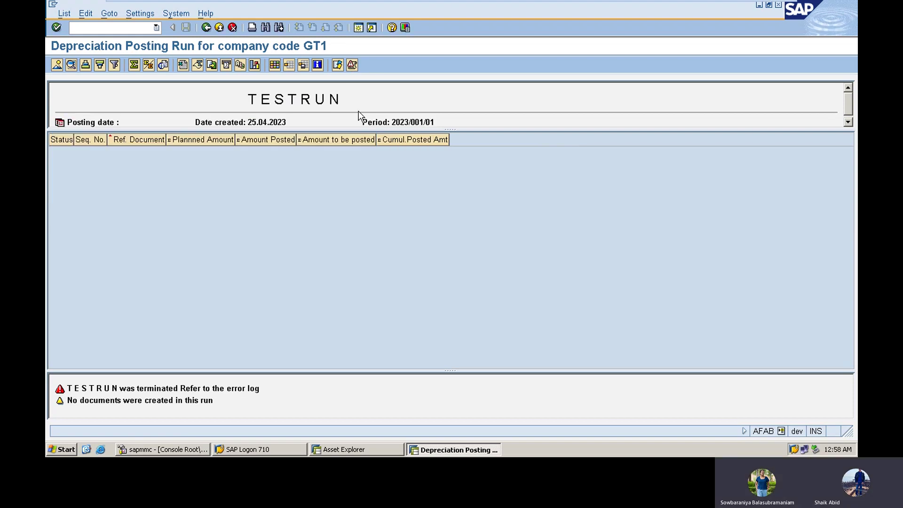
click(207, 30)
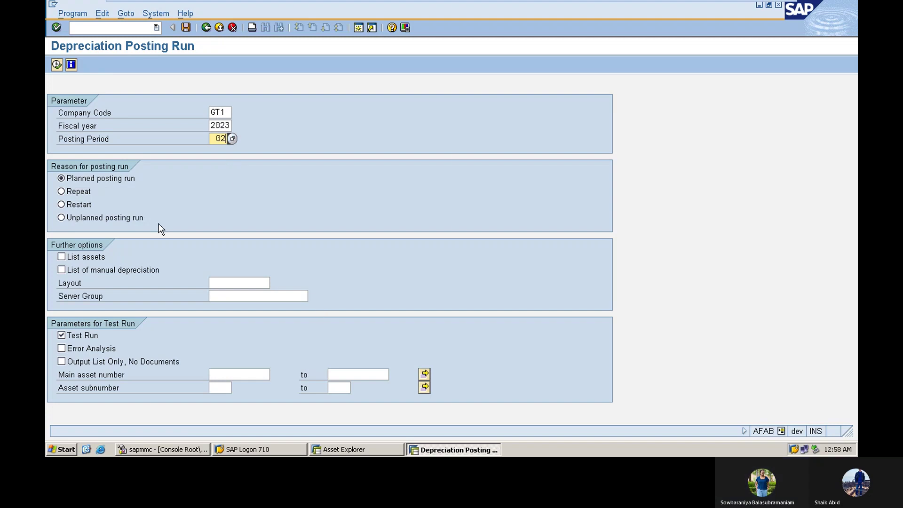
click(56, 65)
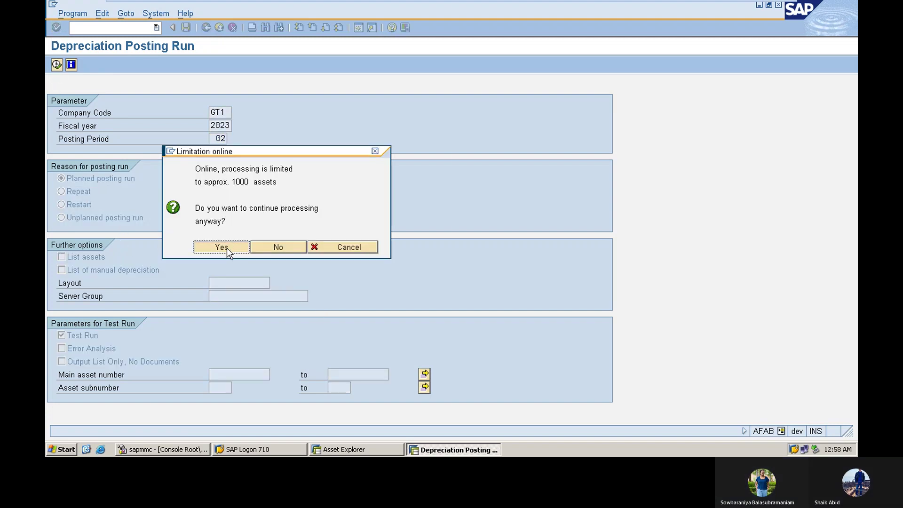
click(227, 250)
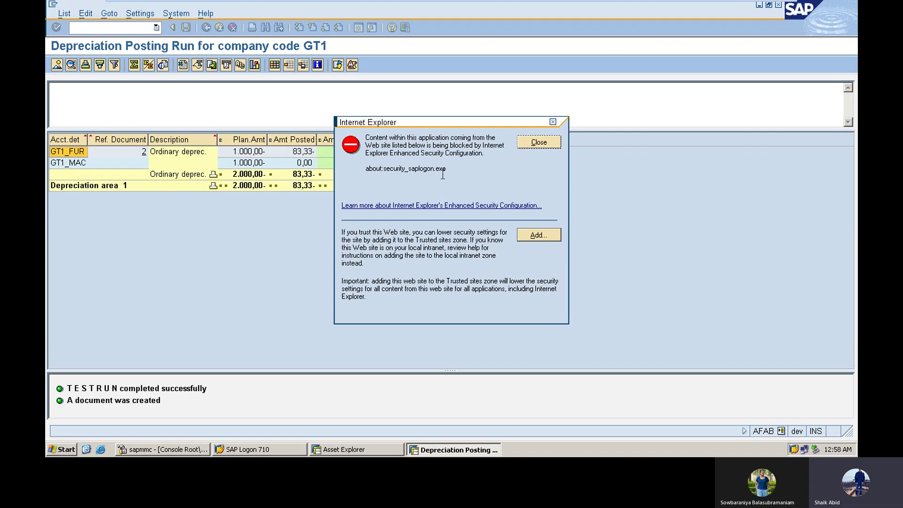
click(530, 143)
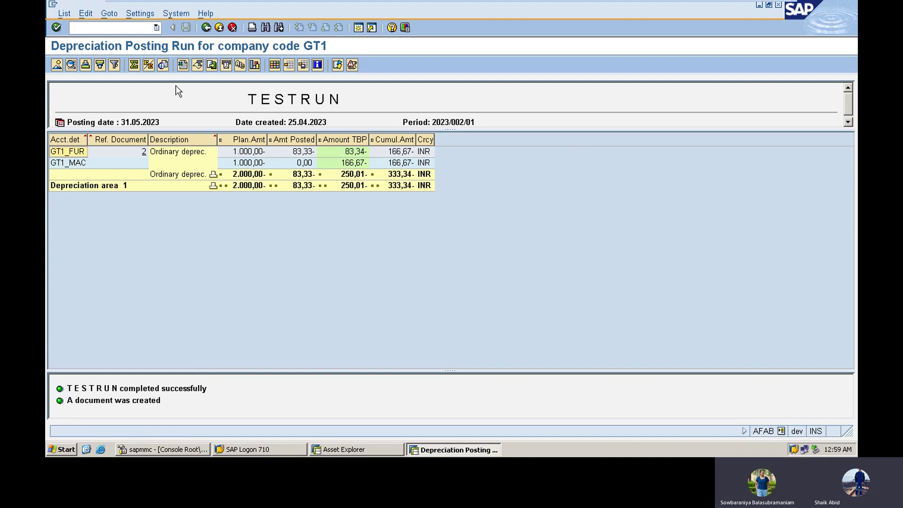
click(205, 28)
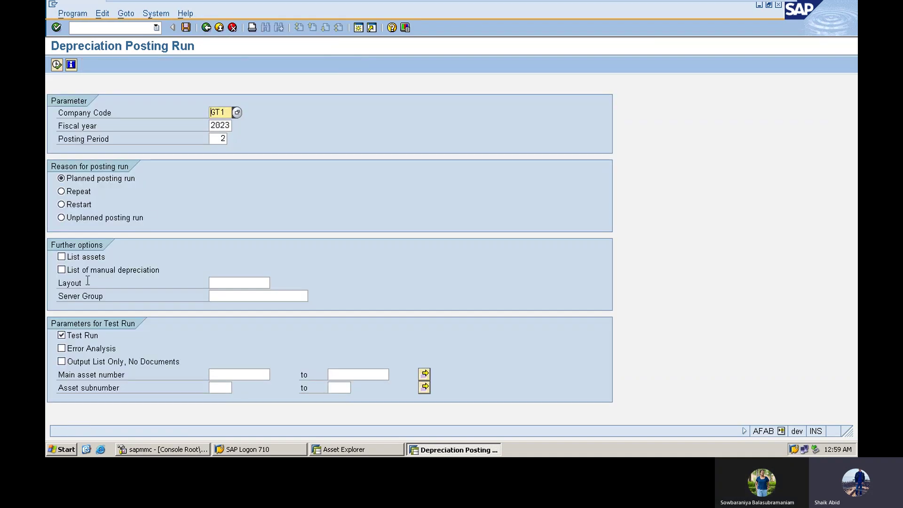
Step: Turn off the test run option and execute the depreciation run in the background with output device lp01
click(61, 335)
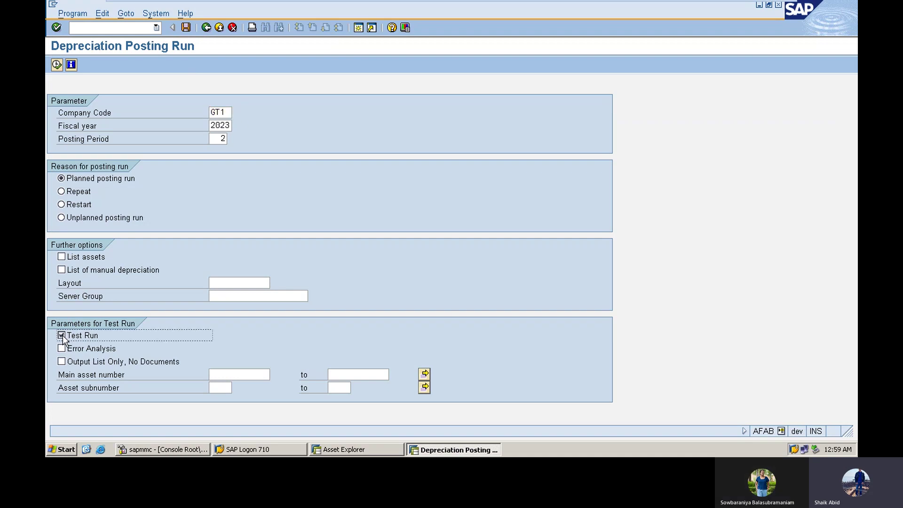
click(71, 14)
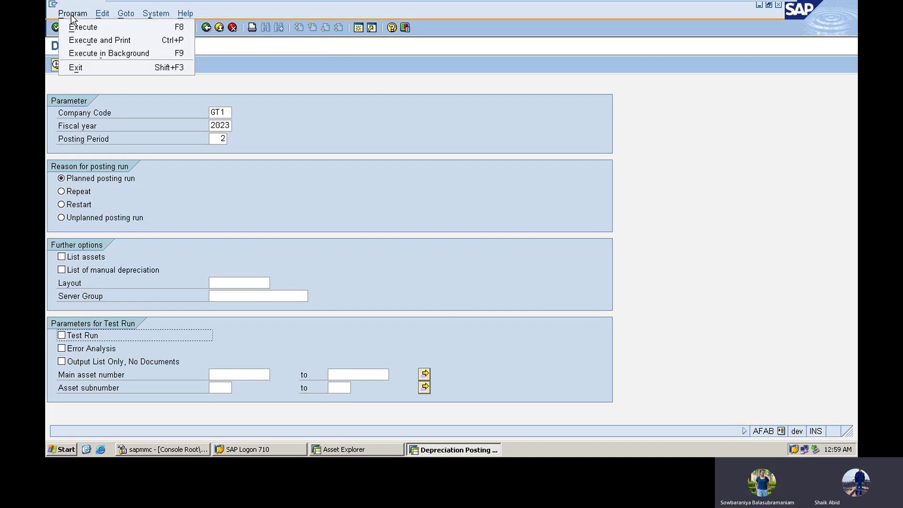
click(88, 52)
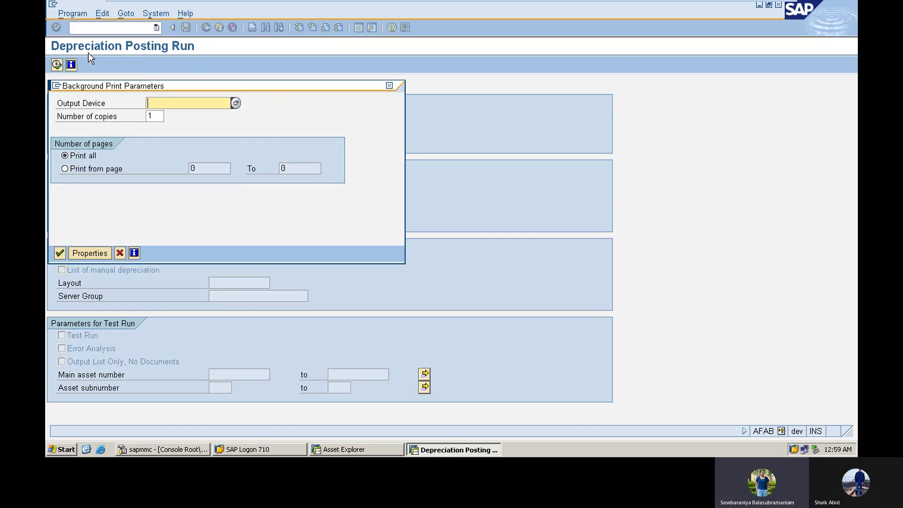
click(161, 108)
click(163, 113)
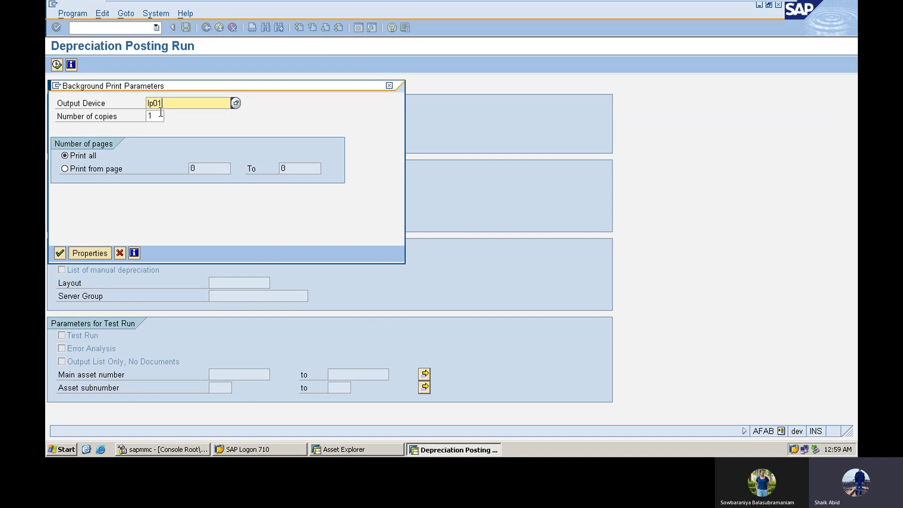
click(60, 253)
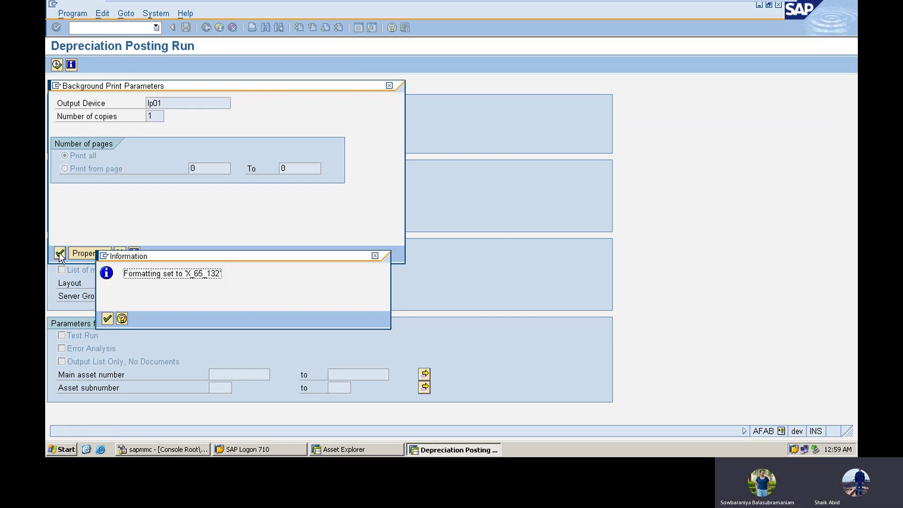
click(106, 322)
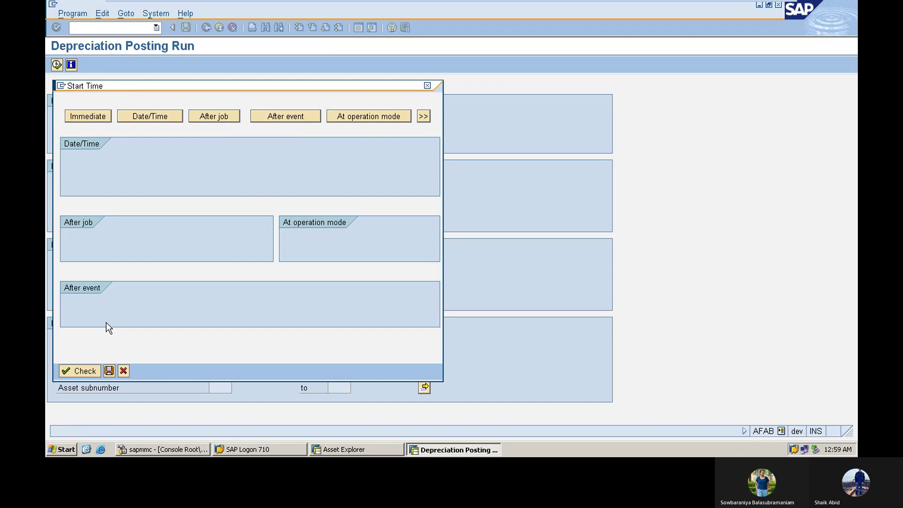
Step: Set the background job to start immediately, check the start time and save the schedule
click(83, 121)
click(80, 370)
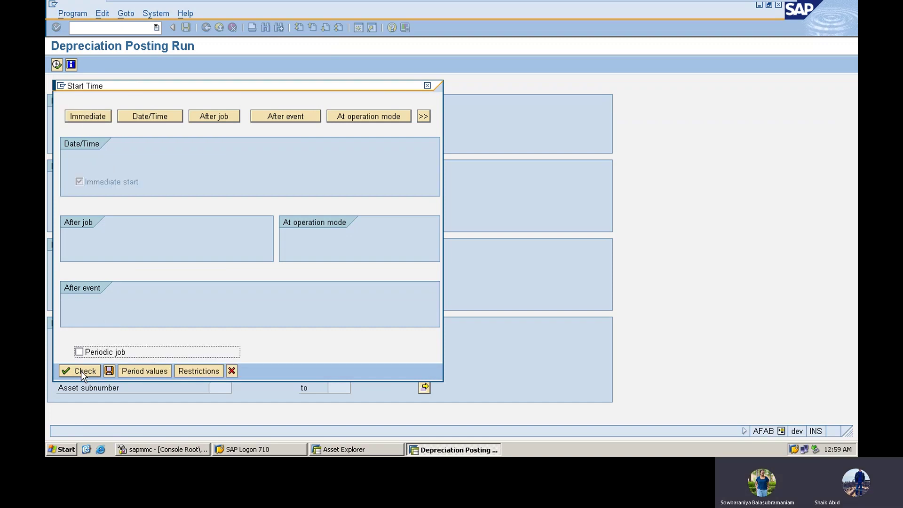
click(110, 371)
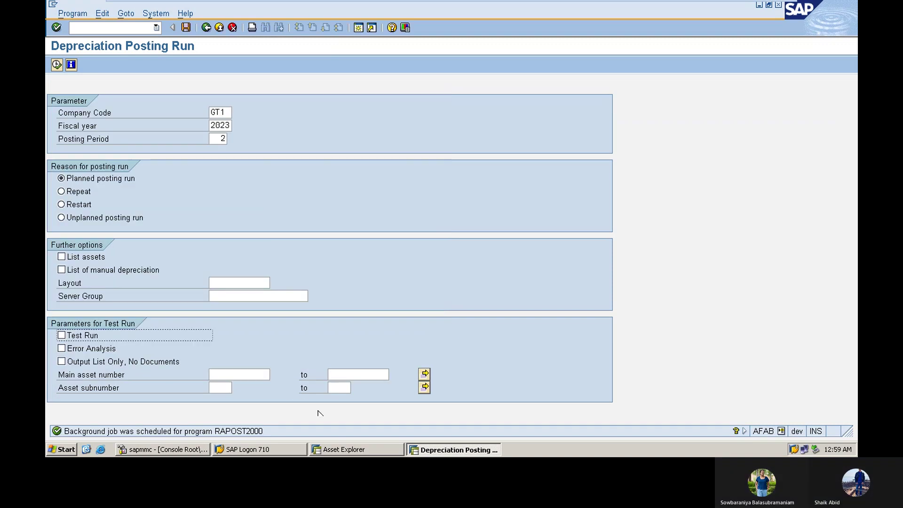
Step: Switch to the Asset Explorer session, restart AW01N, and examine the asset's posted depreciation and net book value
click(342, 450)
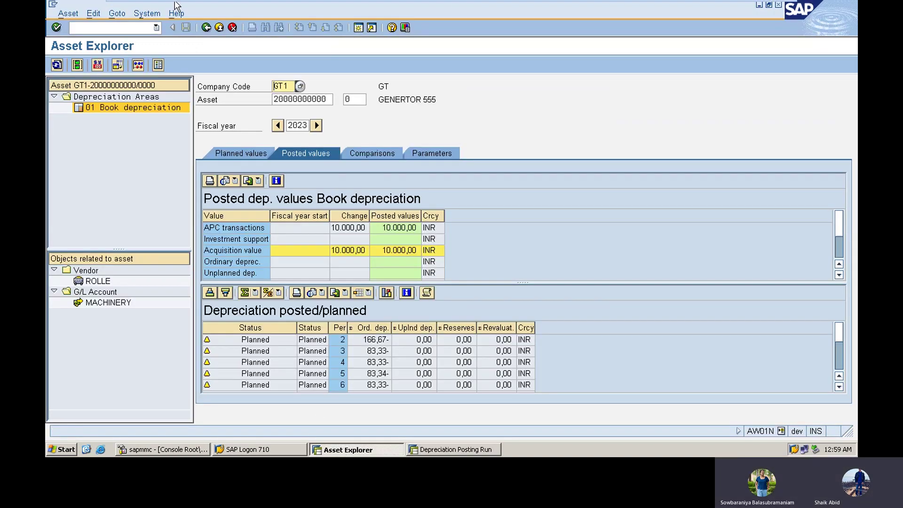
click(109, 28)
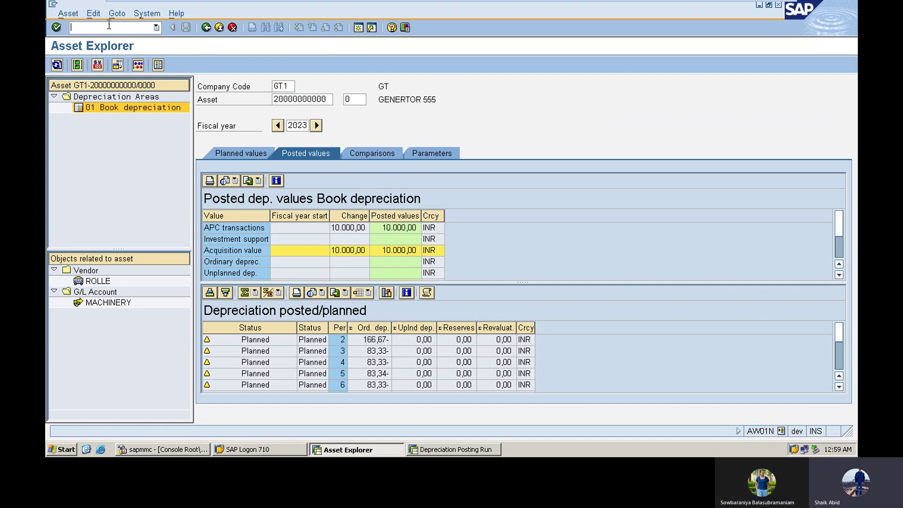
text(/naw01n)
key(Return)
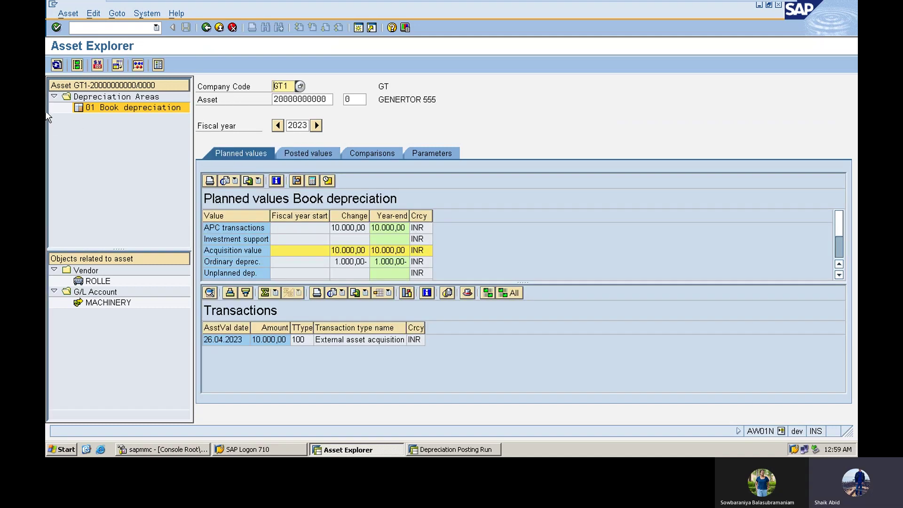
click(297, 155)
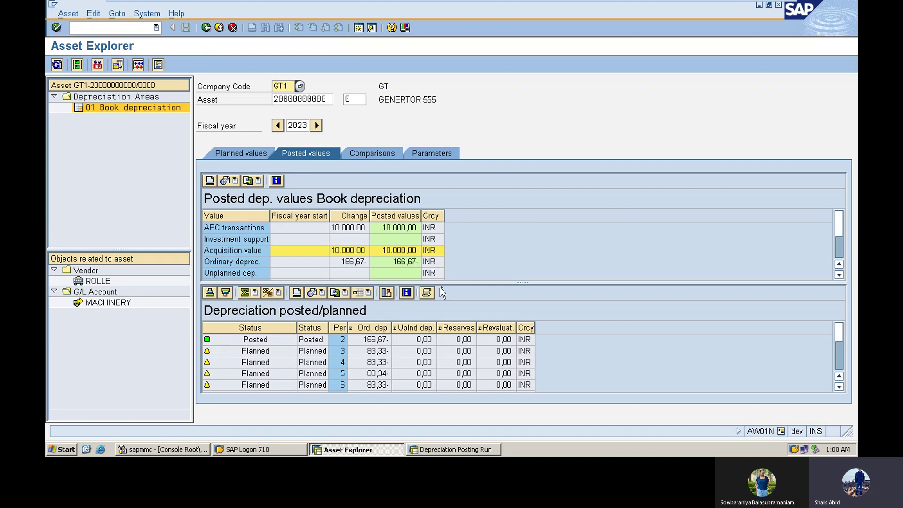
click(840, 275)
click(840, 276)
click(840, 276)
click(839, 275)
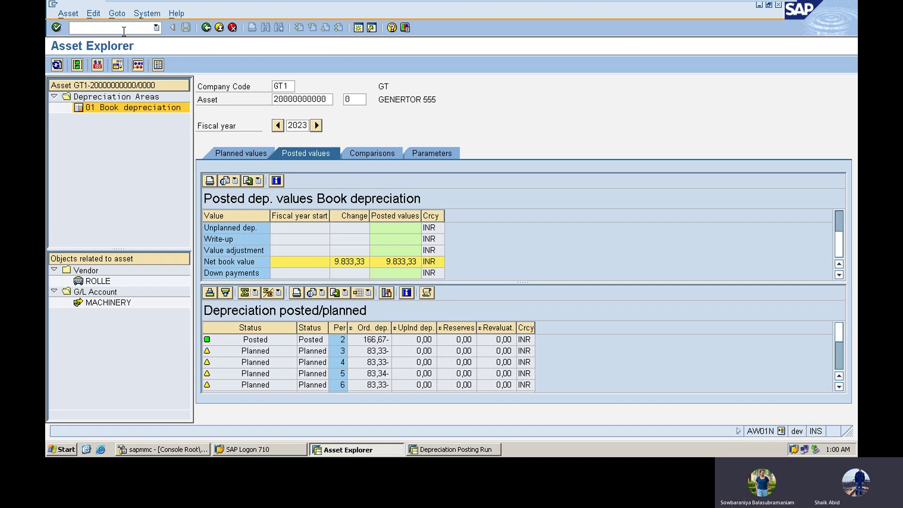
Step: Go to transaction AR01 and run the asset balances report for company code GT1 and asset class GT1_MAC
text(/na)
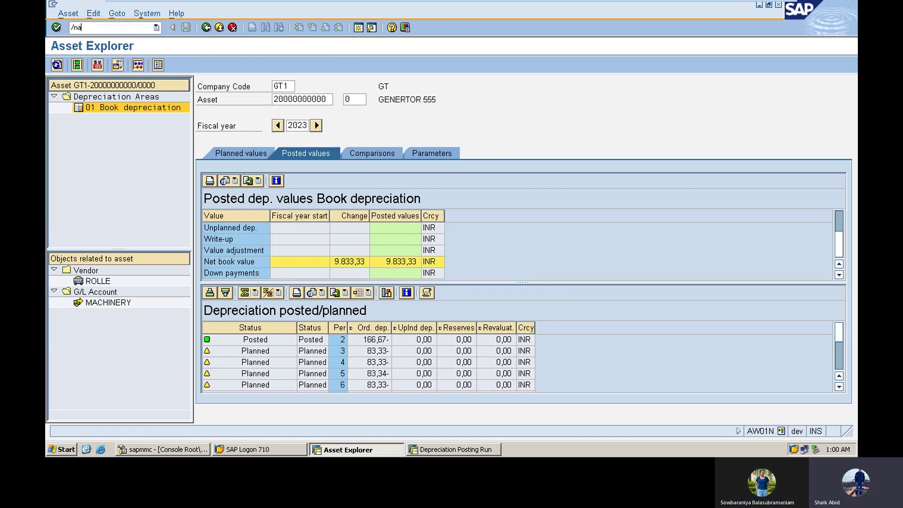
text(r01)
key(Return)
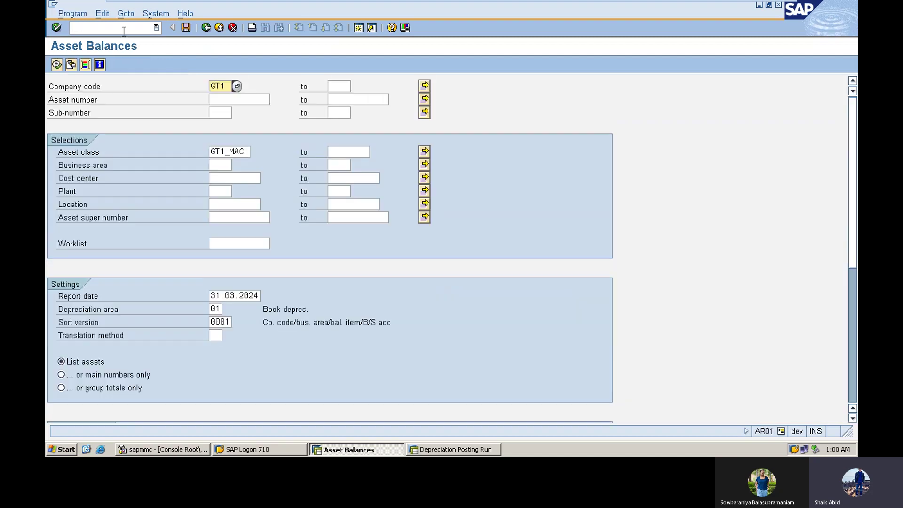
click(55, 66)
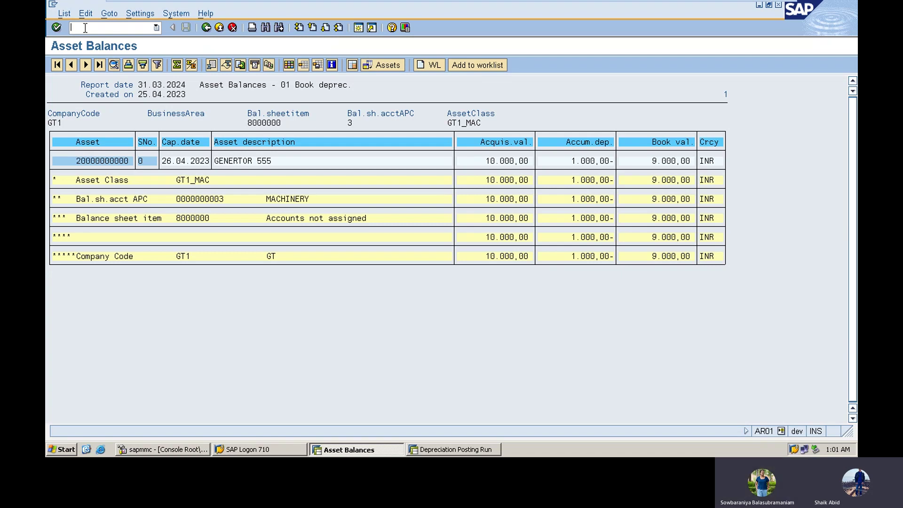
Step: Go to transaction F-92 for asset sale with customer and set the document and posting dates to 26.04.2023
text(/nf-92)
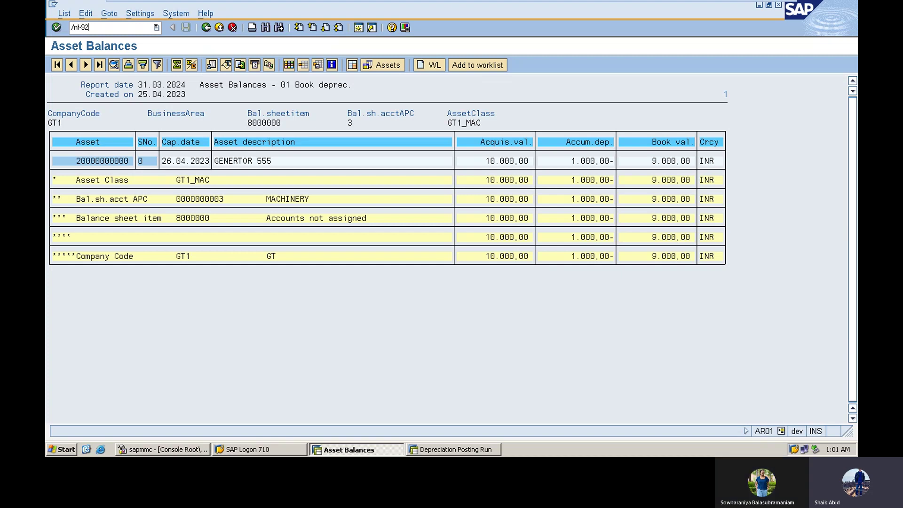
key(Return)
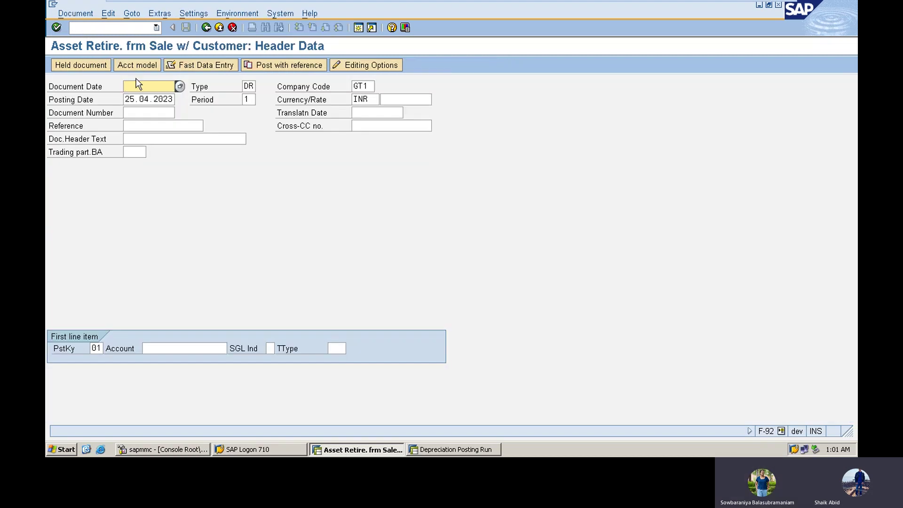
text(26)
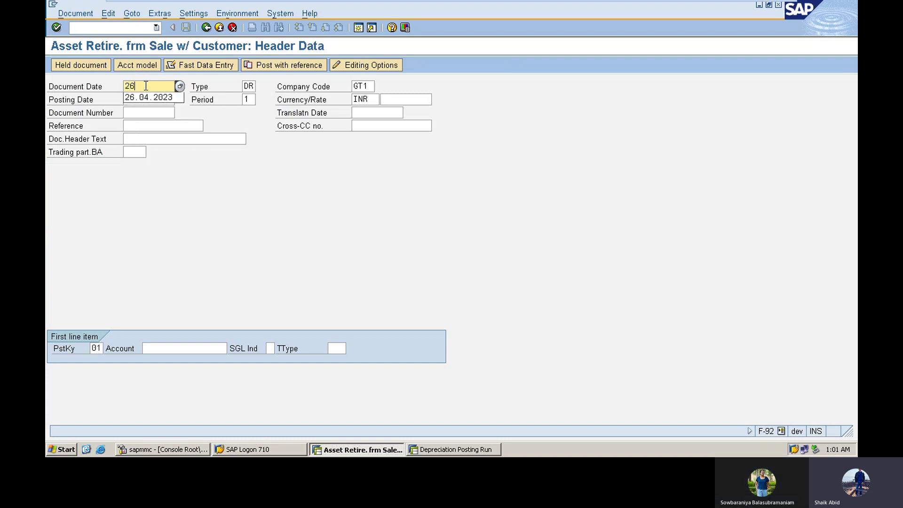
click(148, 97)
key(Tab)
click(124, 99)
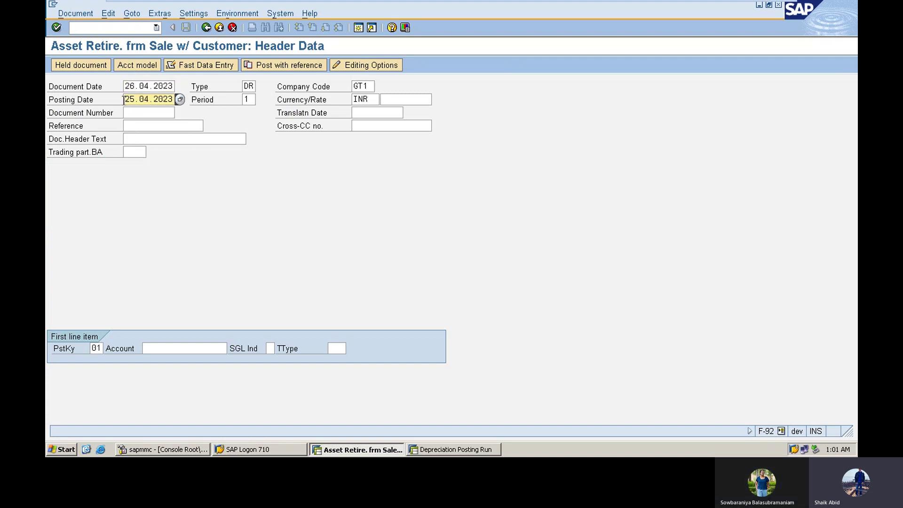
key(Delete)
key(Delete)
text(26)
Step: Find the customer of company code GT1, use it as the first line item's account, and continue to the customer item
click(162, 352)
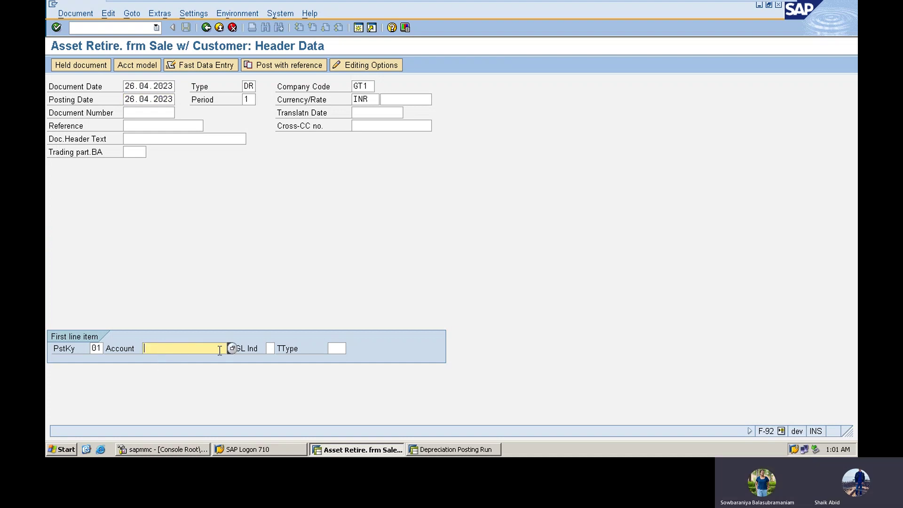
click(231, 348)
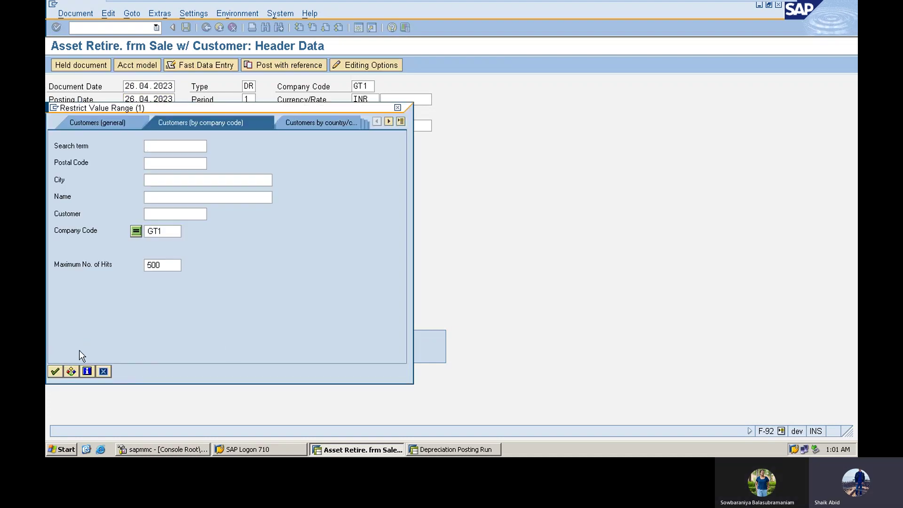
click(55, 373)
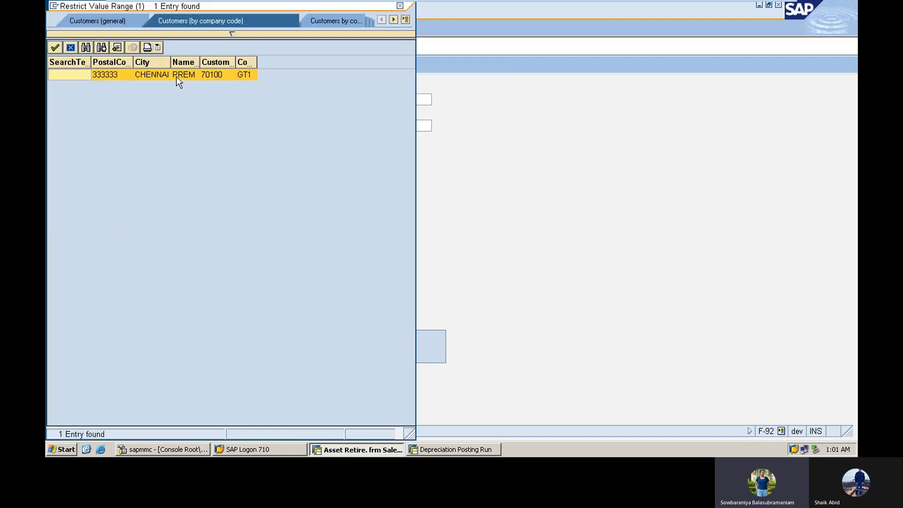
double_click(176, 78)
key(Return)
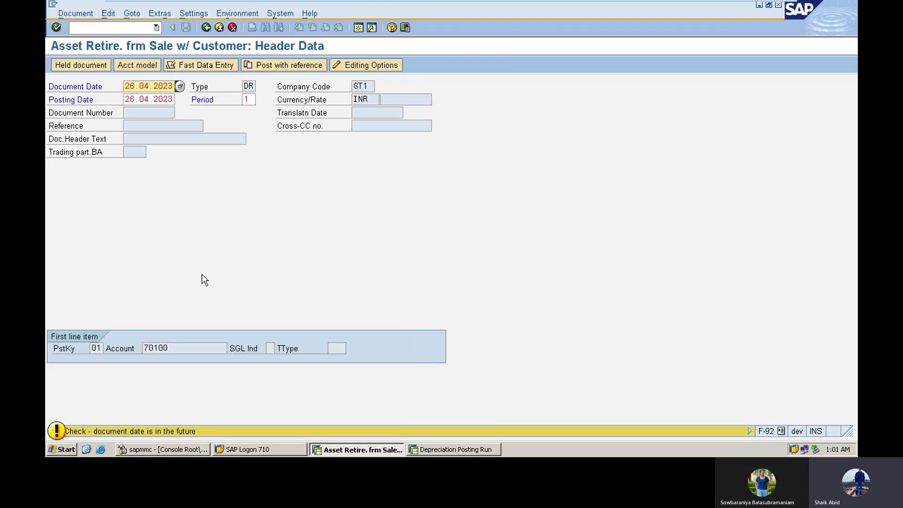
key(Return)
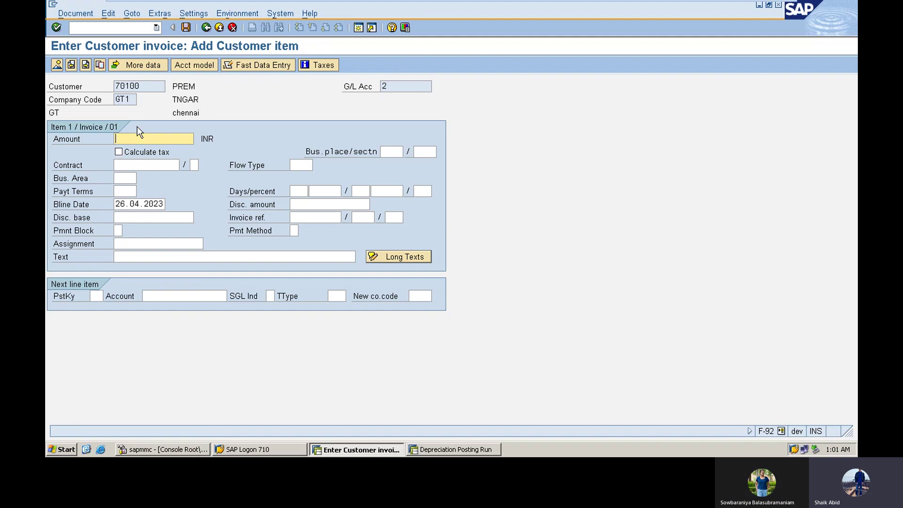
Step: Enter the amount 12000 INR and the text "sale of asset" for the customer item
text(12)
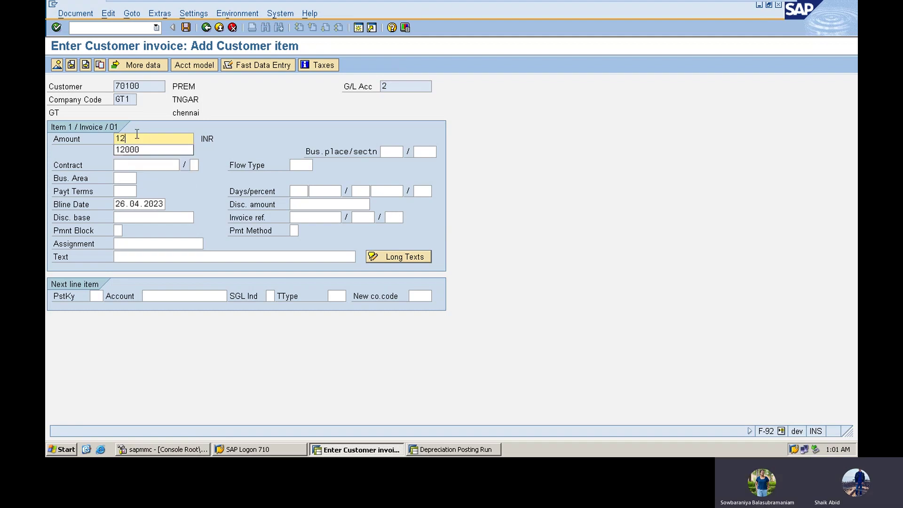
click(136, 149)
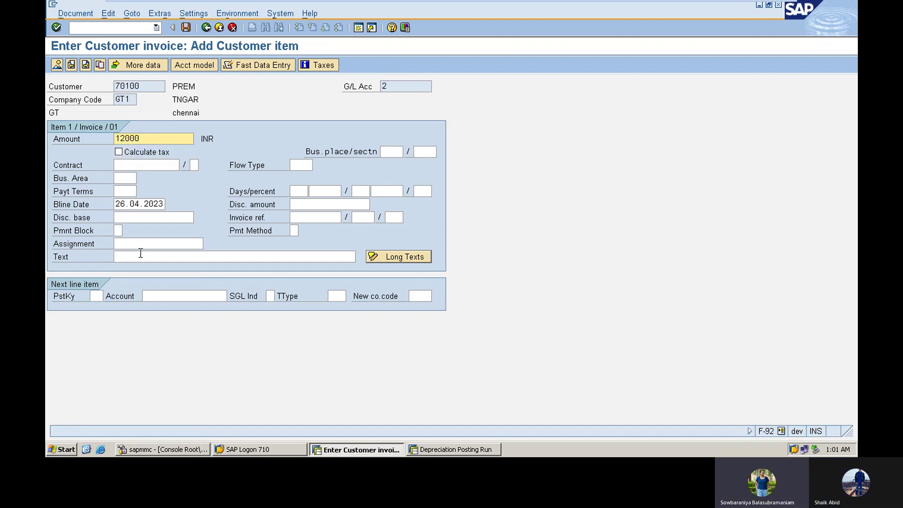
click(140, 257)
text(sa)
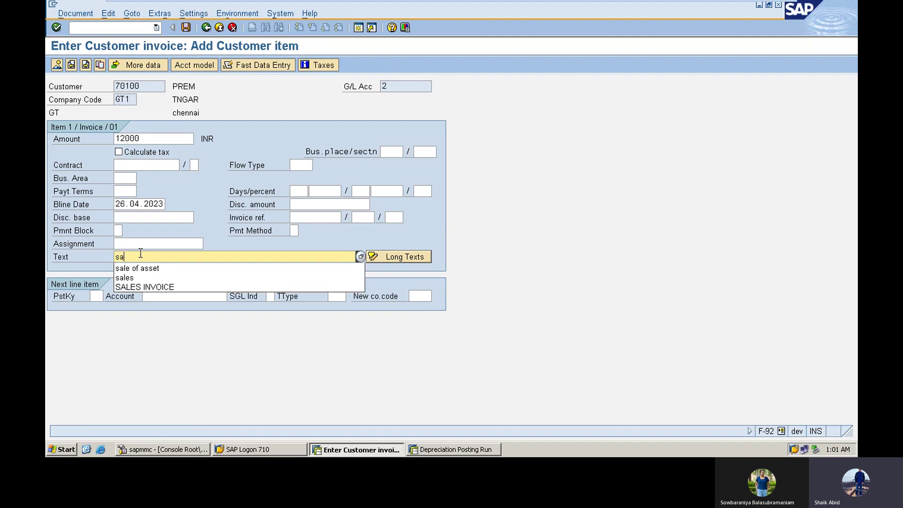
click(140, 269)
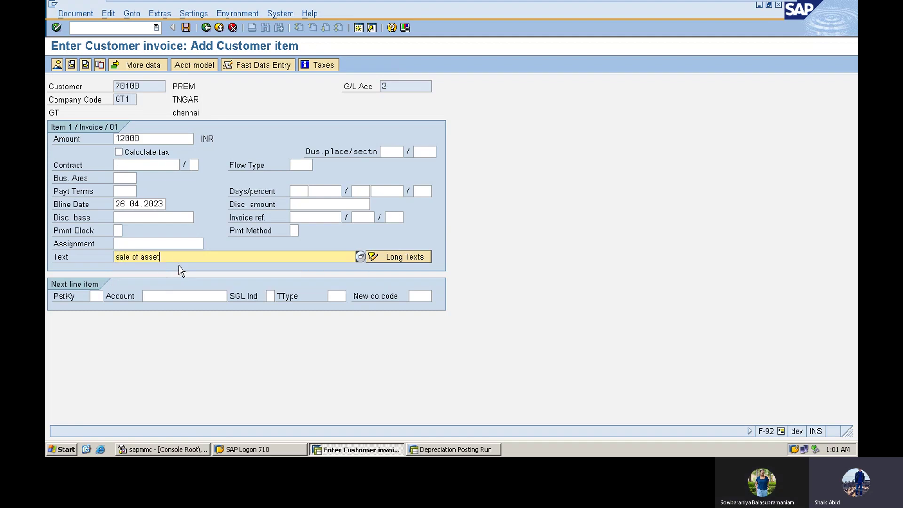
Step: Extend the customer item's text to "sale of asset genertor 555" and continue to a posting key 50 item on the "sale of asset" G/L account
text(gener)
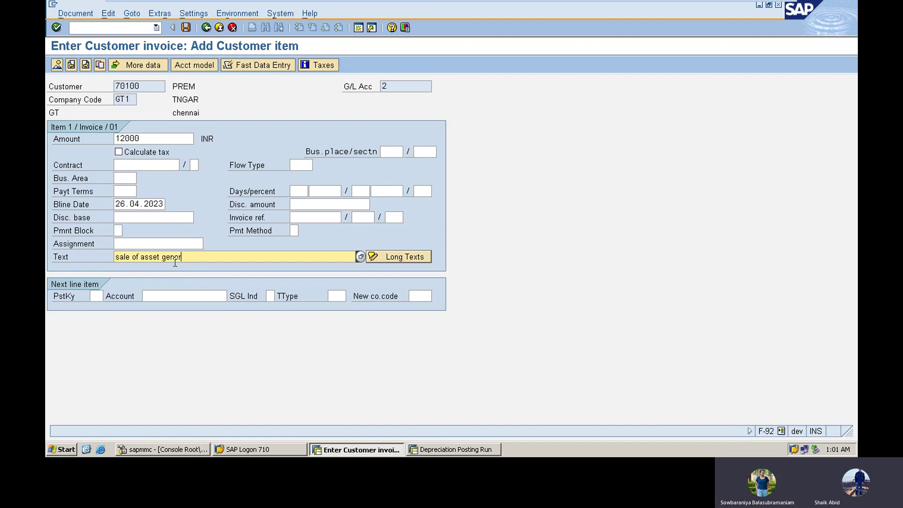
text(tor 555)
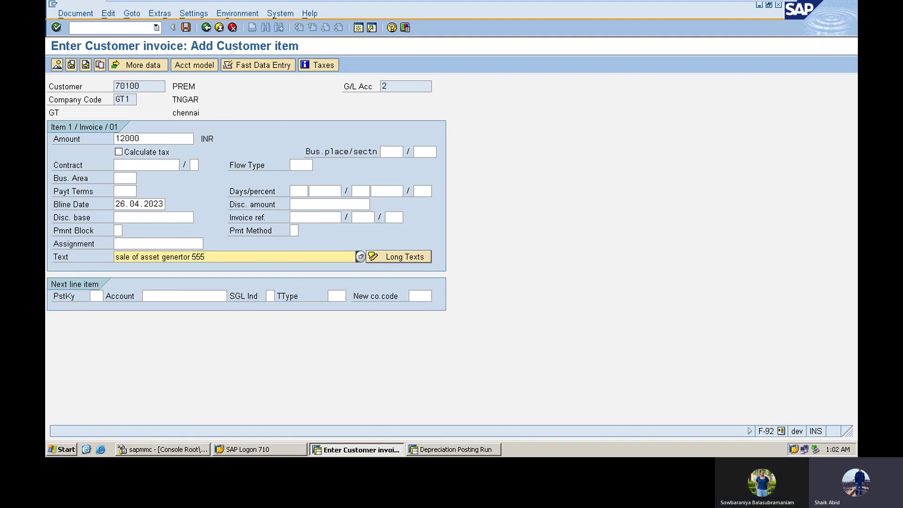
click(95, 295)
text(50)
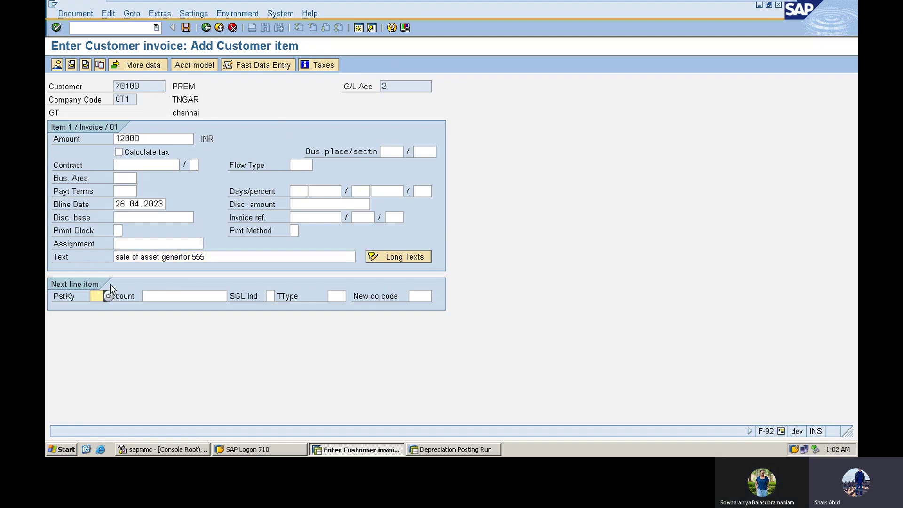
click(173, 295)
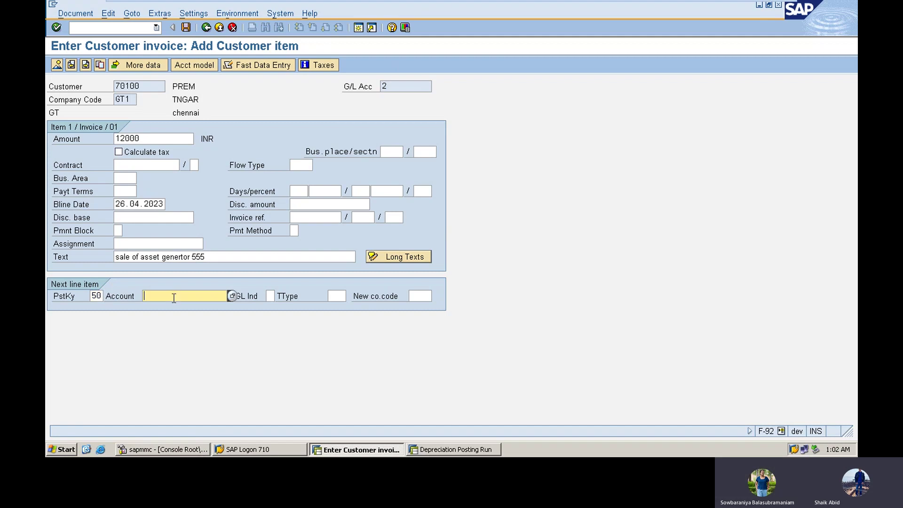
click(231, 297)
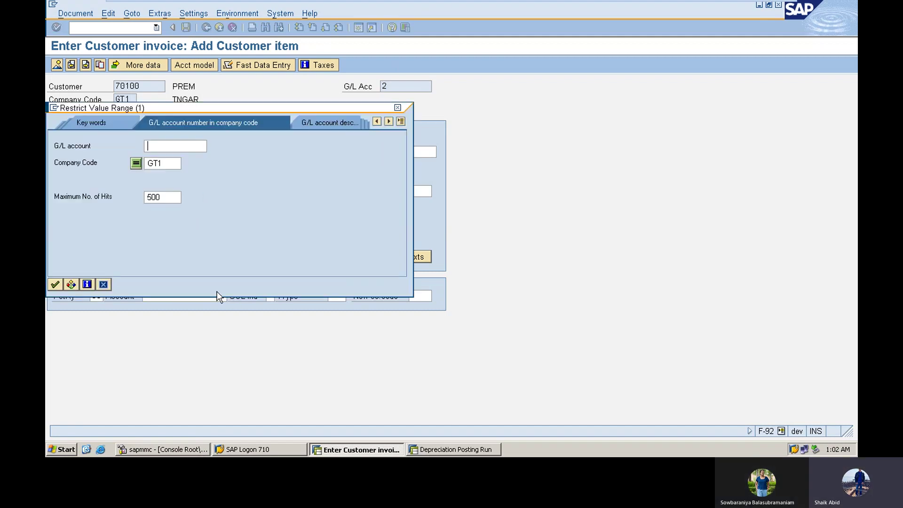
click(53, 285)
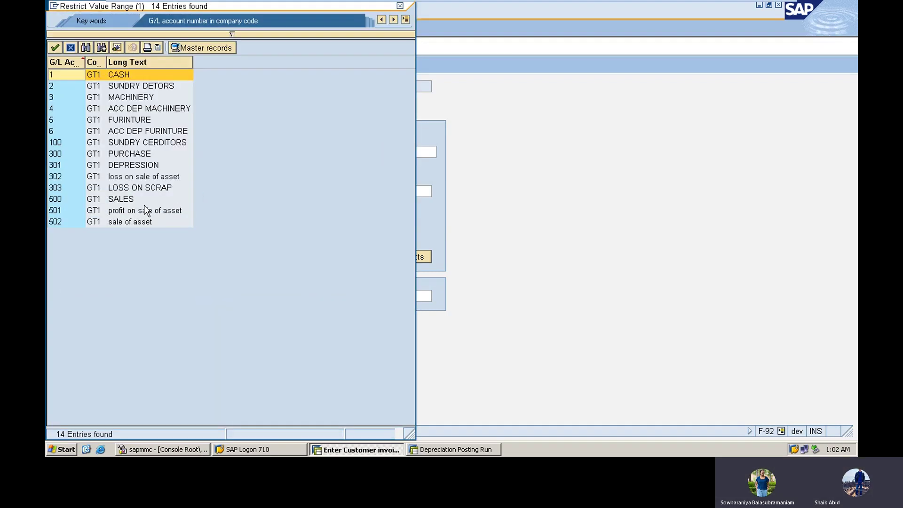
double_click(137, 225)
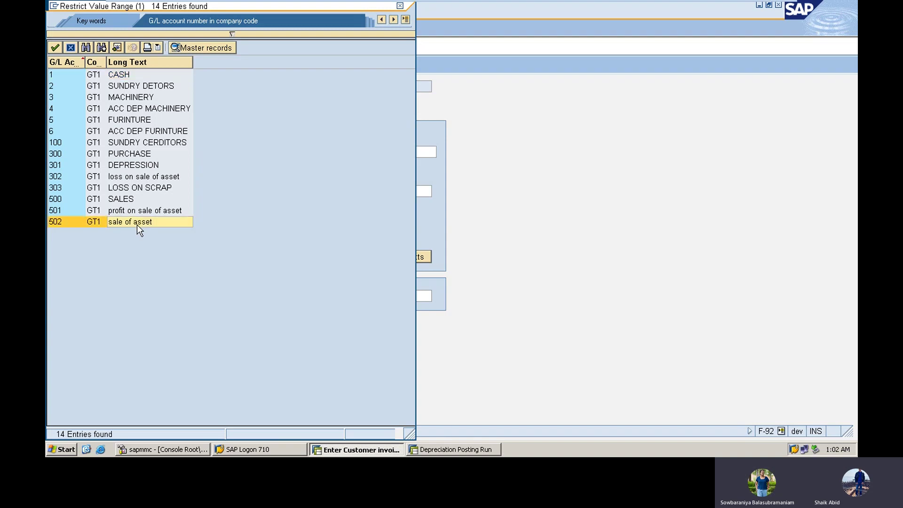
key(Return)
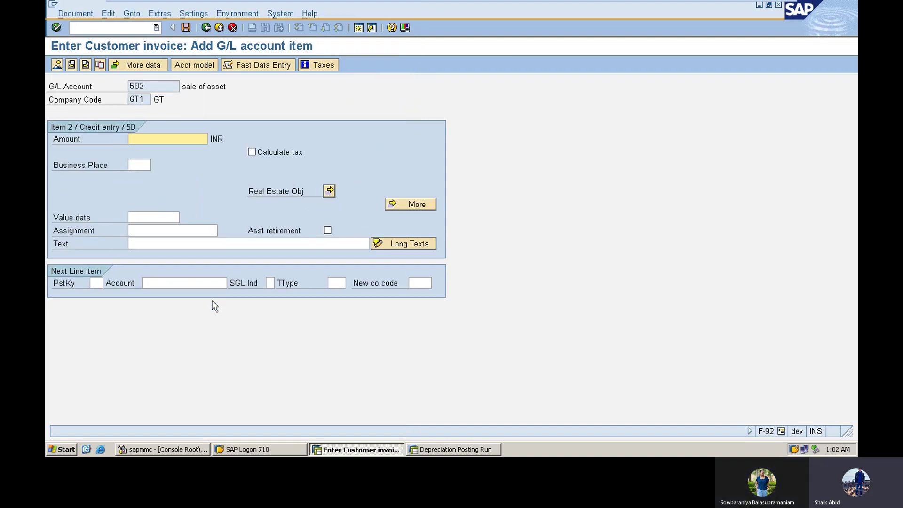
Step: Enter 12000 INR and the text "sale of asset genertor 555" for the credit item, flag it as an asset retirement, and continue
text(1)
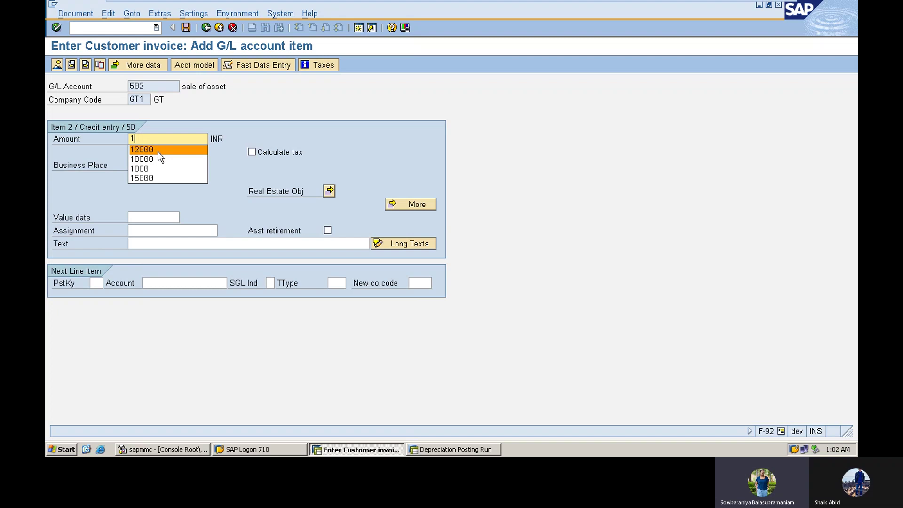
click(158, 152)
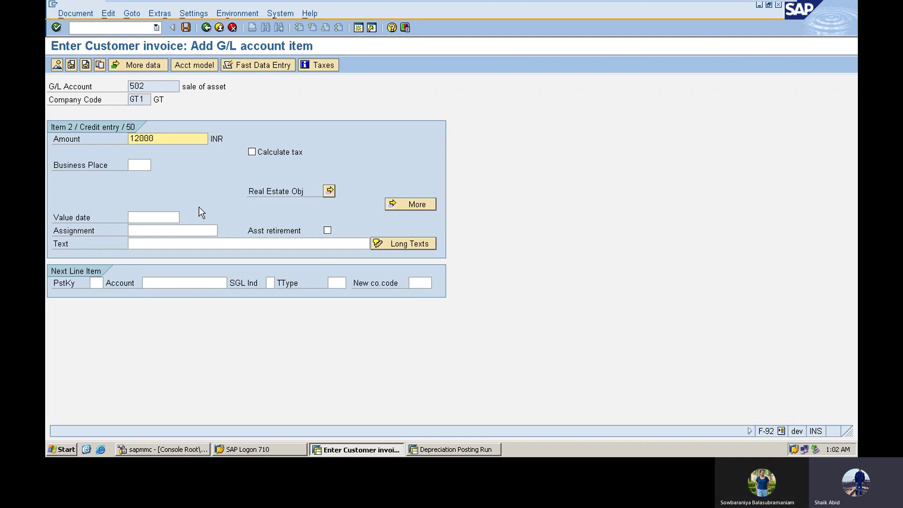
click(140, 240)
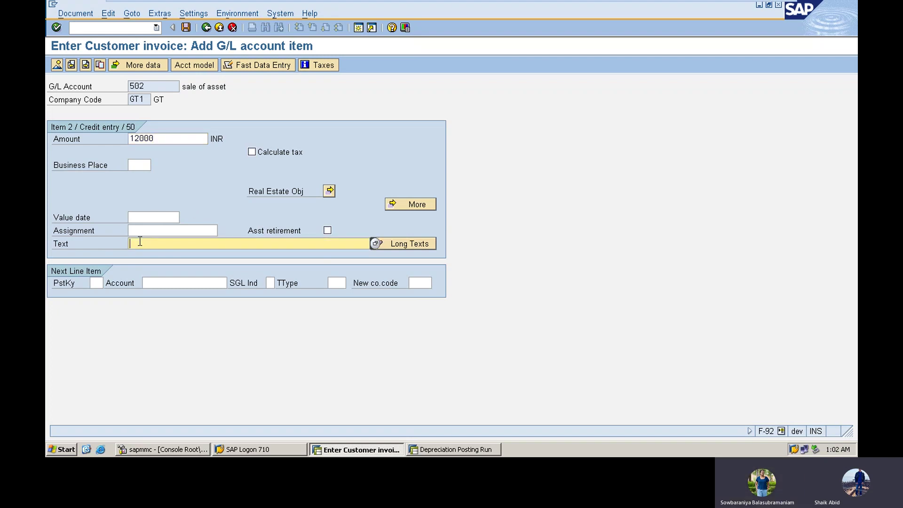
click(139, 239)
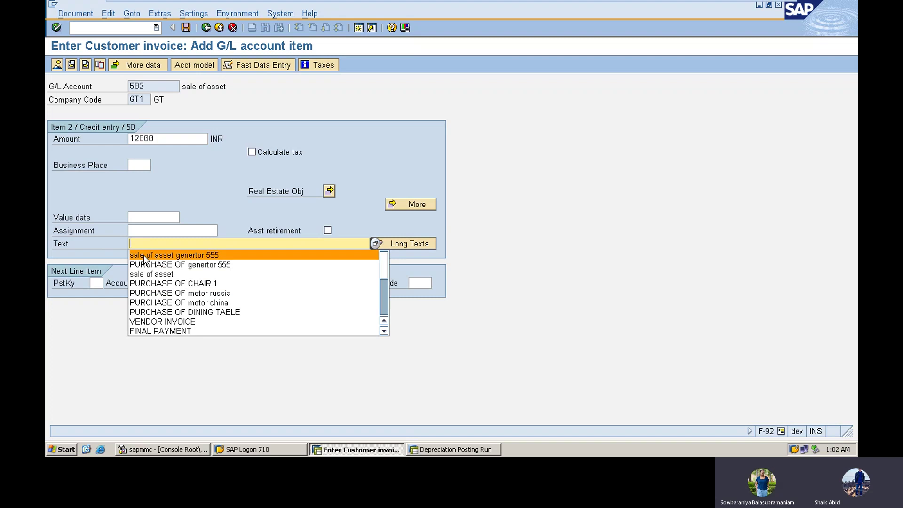
click(144, 257)
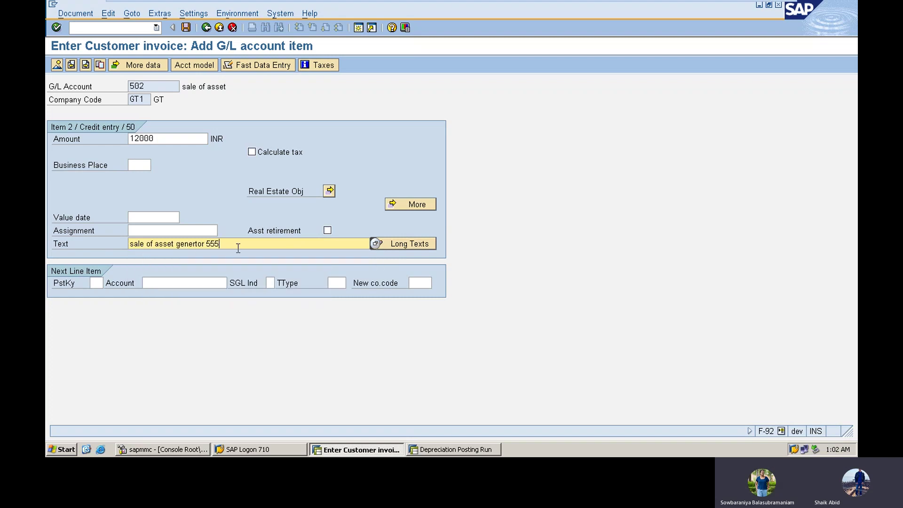
click(330, 232)
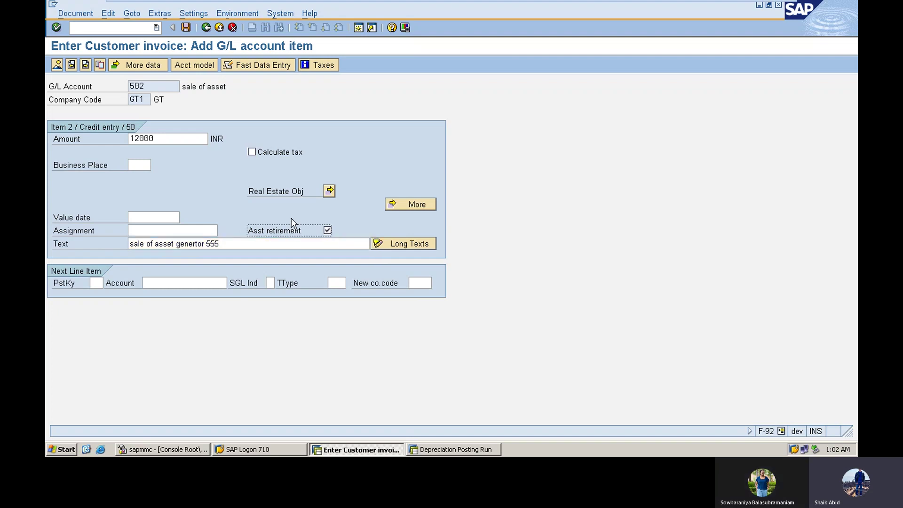
key(Return)
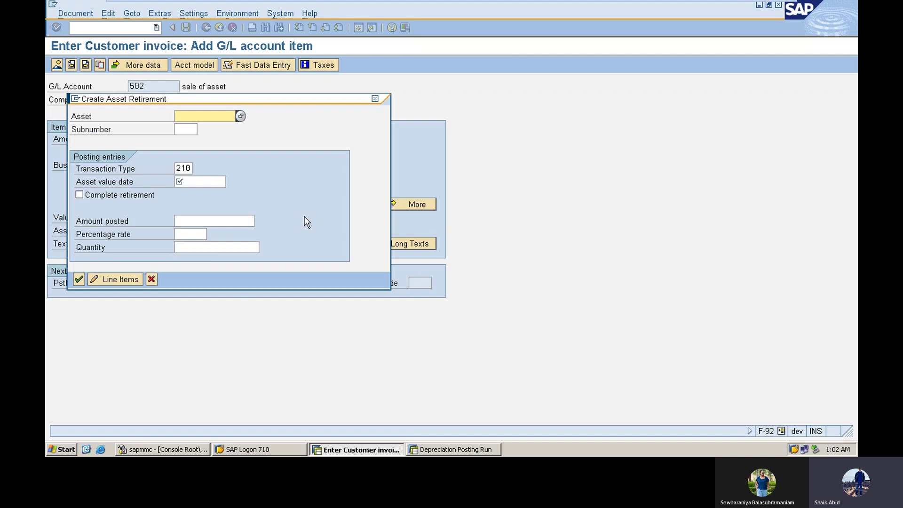
Step: Create the retirement of asset GENERTOR 555 with asset value date 26.04.2023 as a complete retirement
click(241, 116)
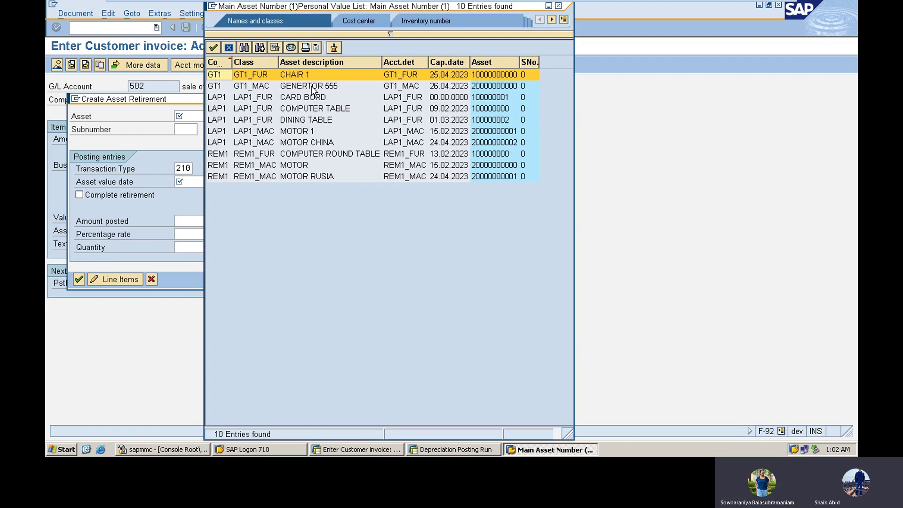
double_click(312, 87)
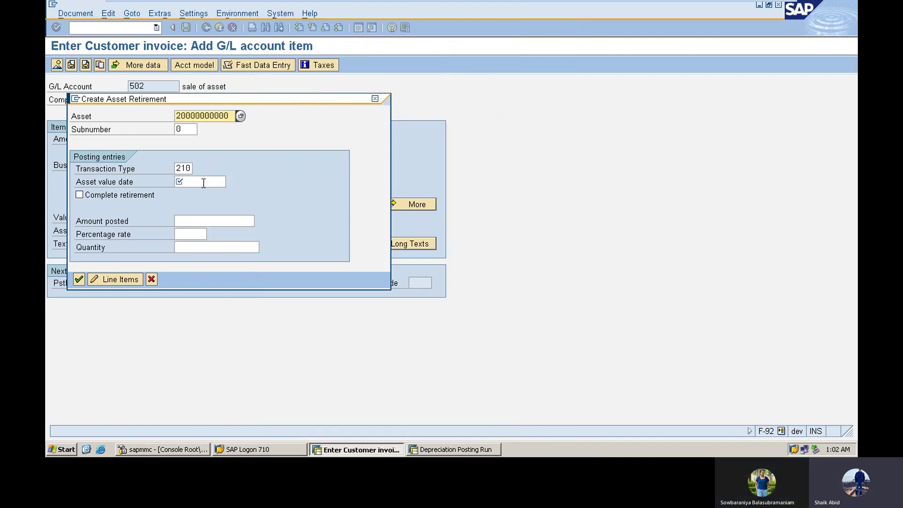
click(204, 183)
text(2)
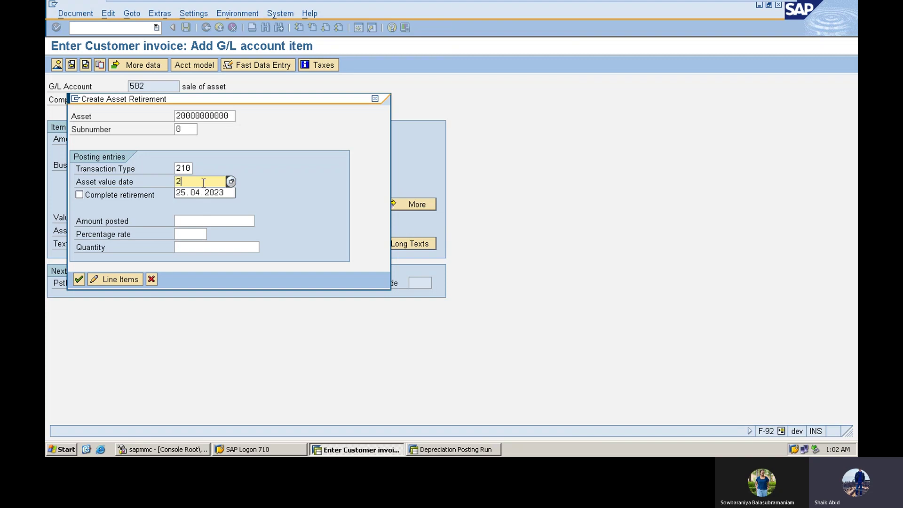
text(6.04.2023)
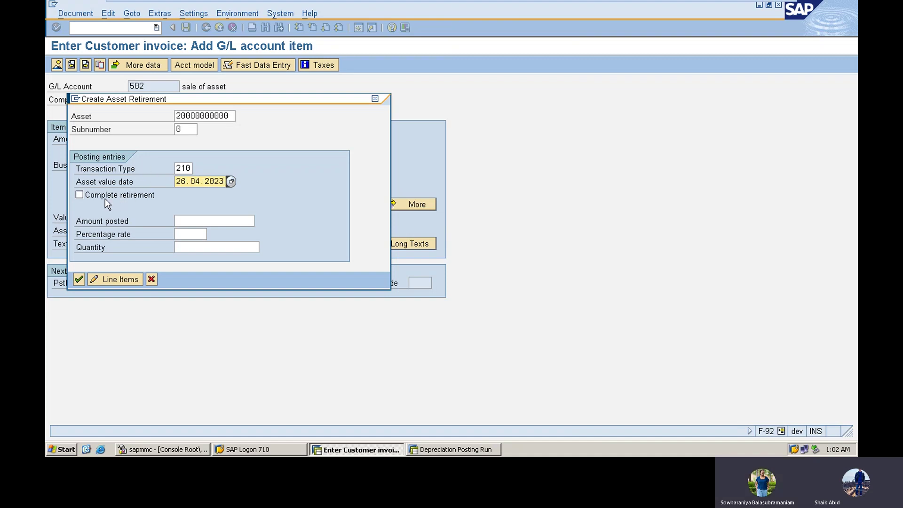
click(80, 195)
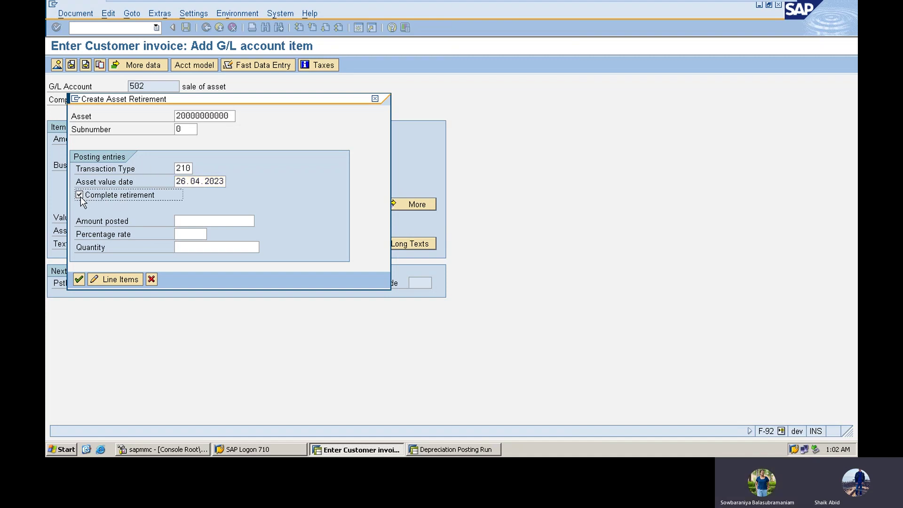
click(78, 280)
Step: Simulate the asset sale document, open its marked line items 5 and 6 for correction, and post the document
click(73, 12)
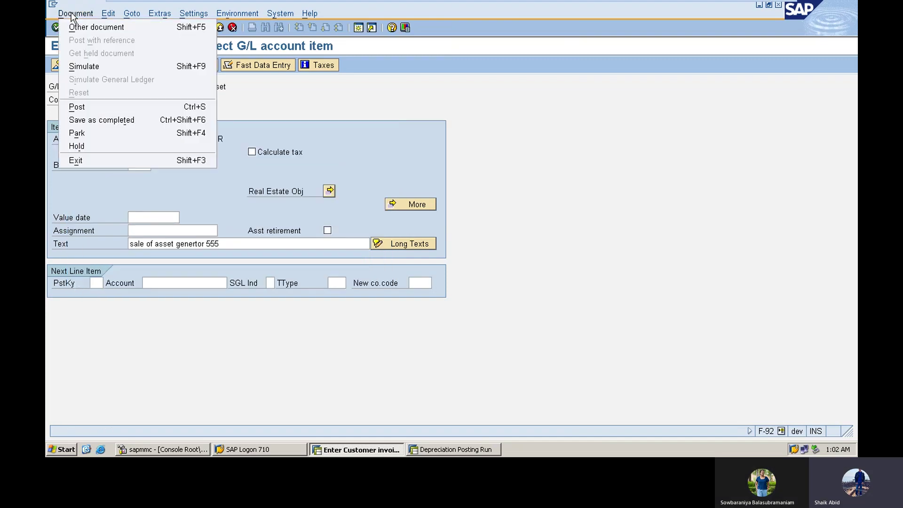
click(77, 67)
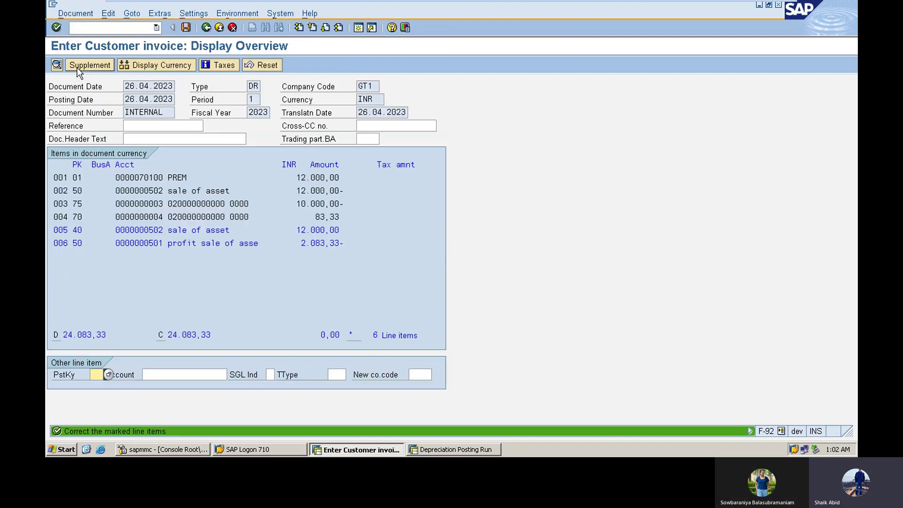
double_click(157, 230)
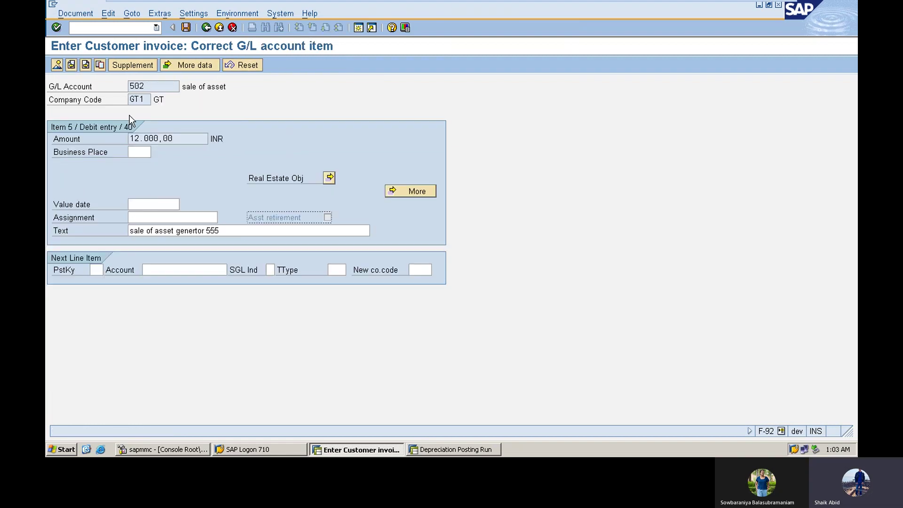
click(206, 27)
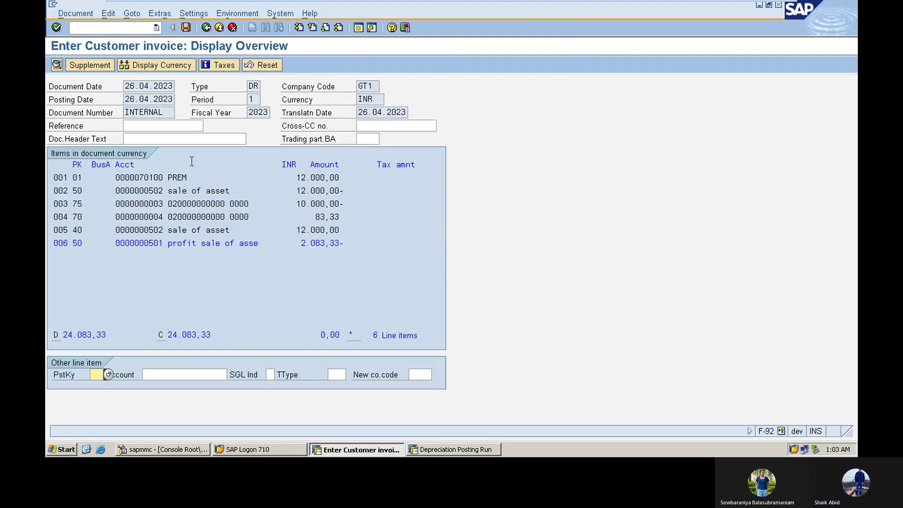
double_click(191, 243)
click(206, 27)
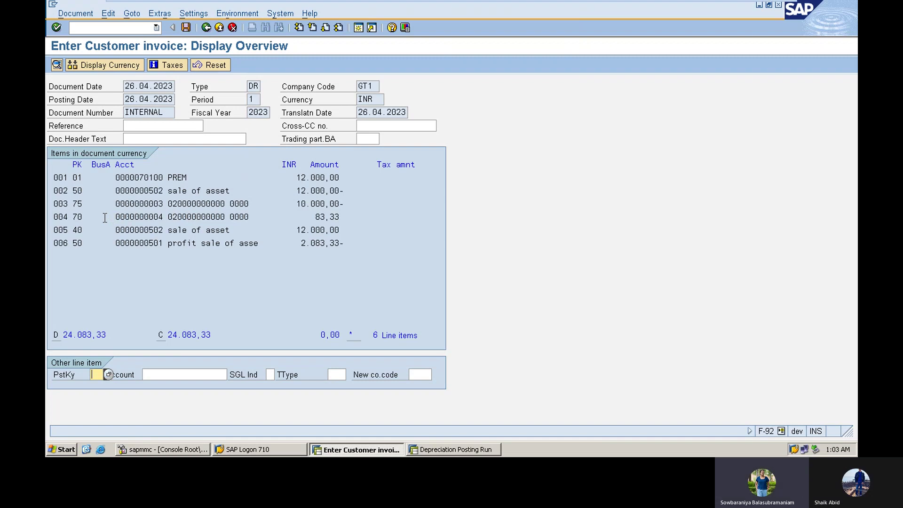
click(186, 28)
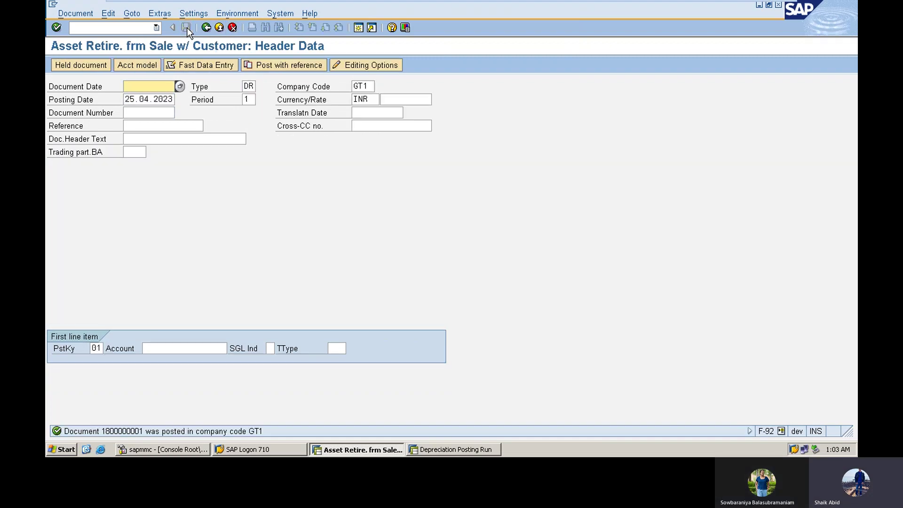
Step: Go to transaction AW01N and review the posted and planned depreciation values of asset GENERTOR 555
click(99, 25)
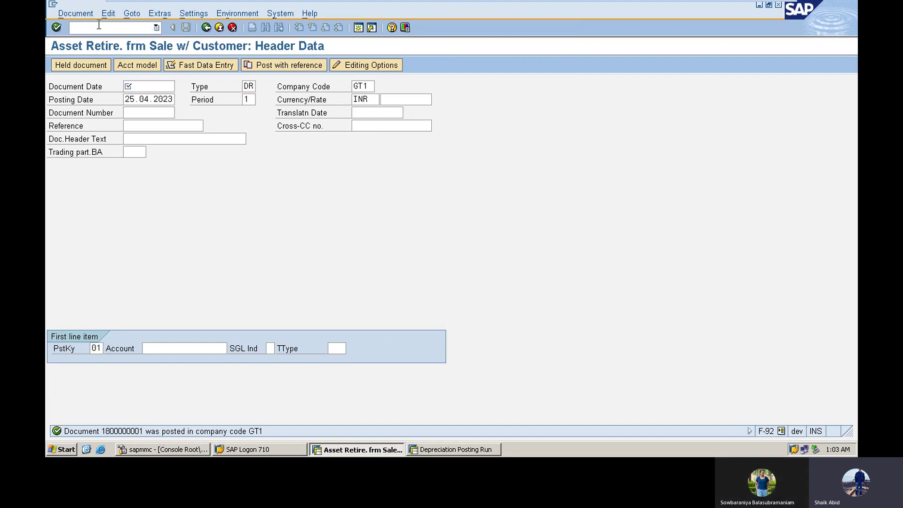
text(/naw01n)
key(Return)
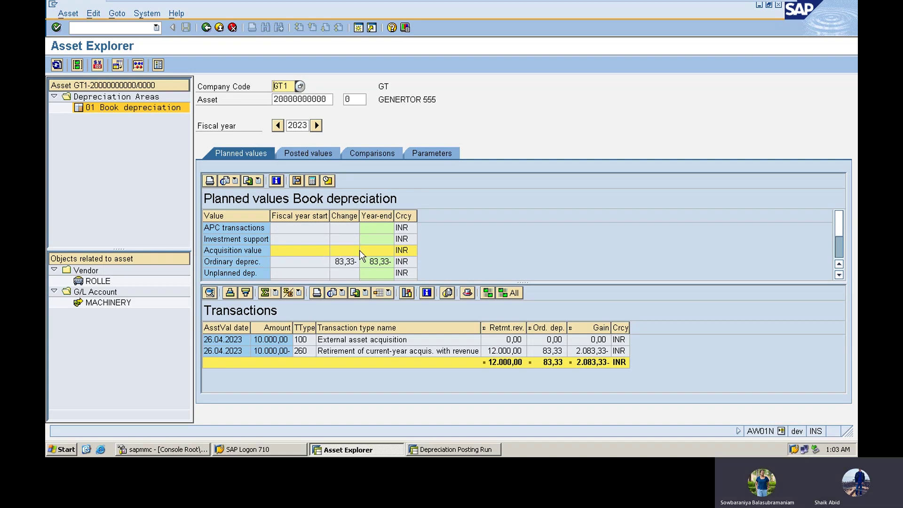
click(309, 157)
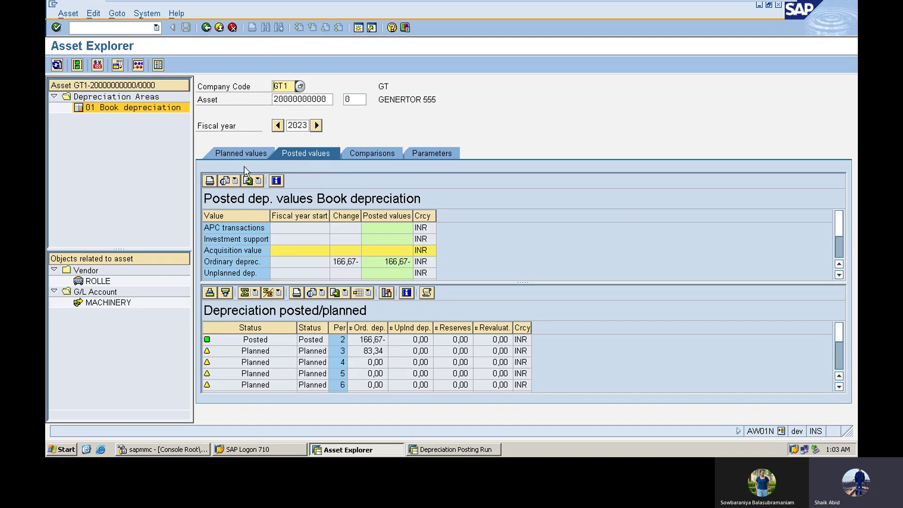
click(244, 154)
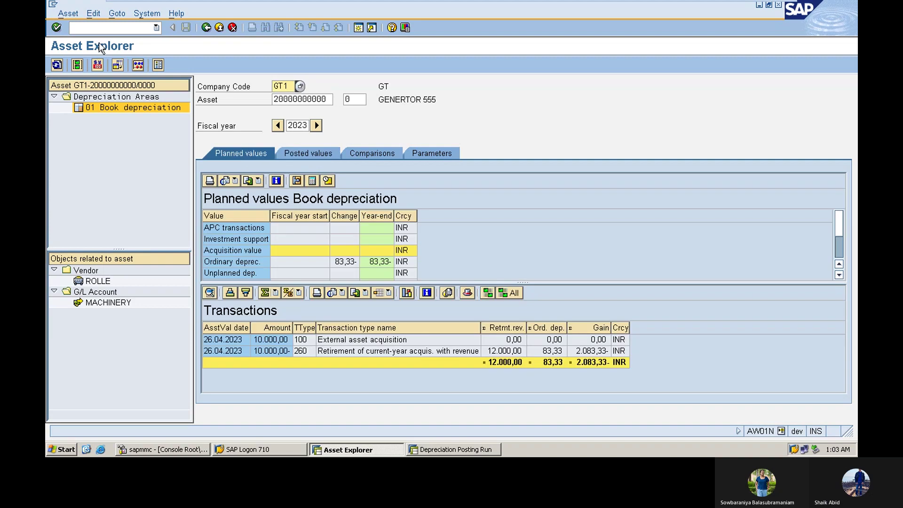
Step: Go to transaction AR01 and rerun the asset balances report for company code GT1 and asset class GT1_MAC
click(95, 27)
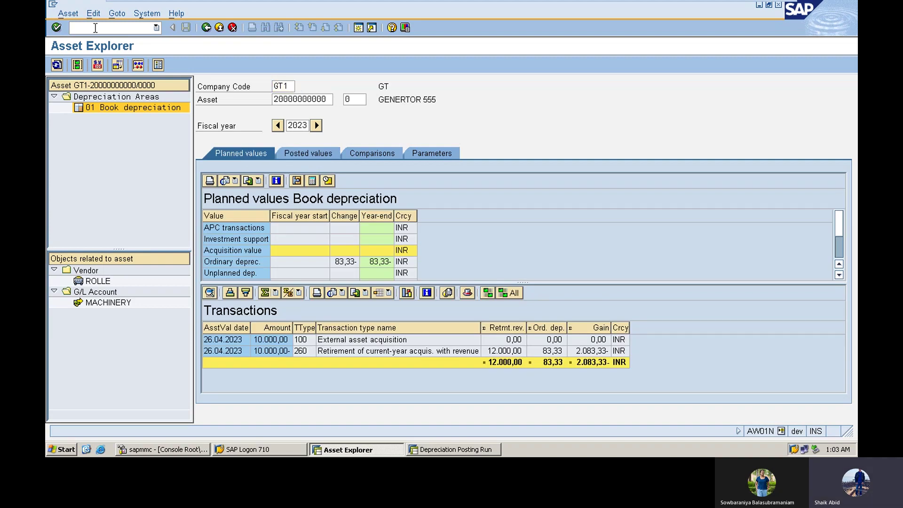
text(/)
text(naf)
key(Return)
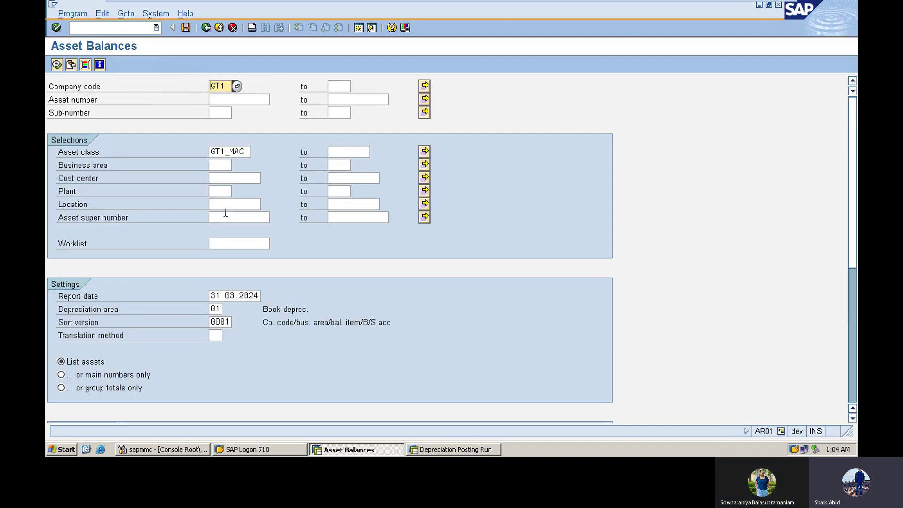
click(56, 65)
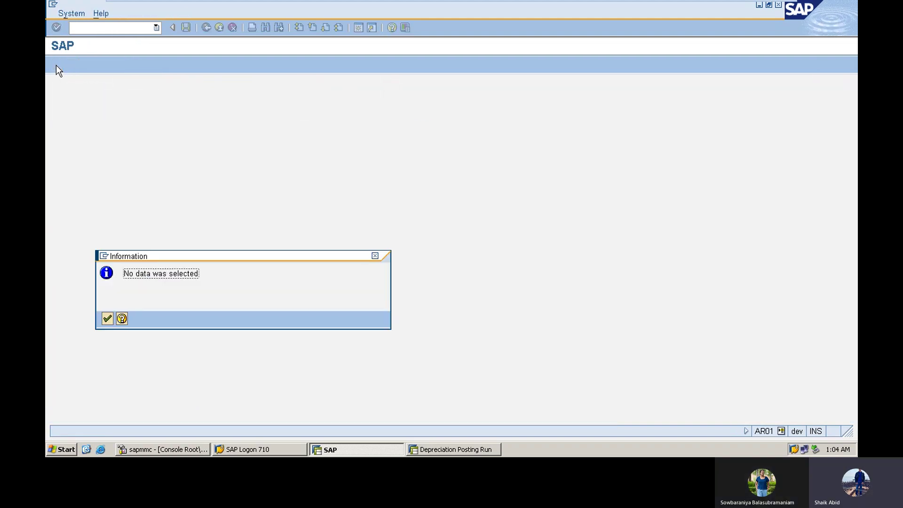
click(108, 319)
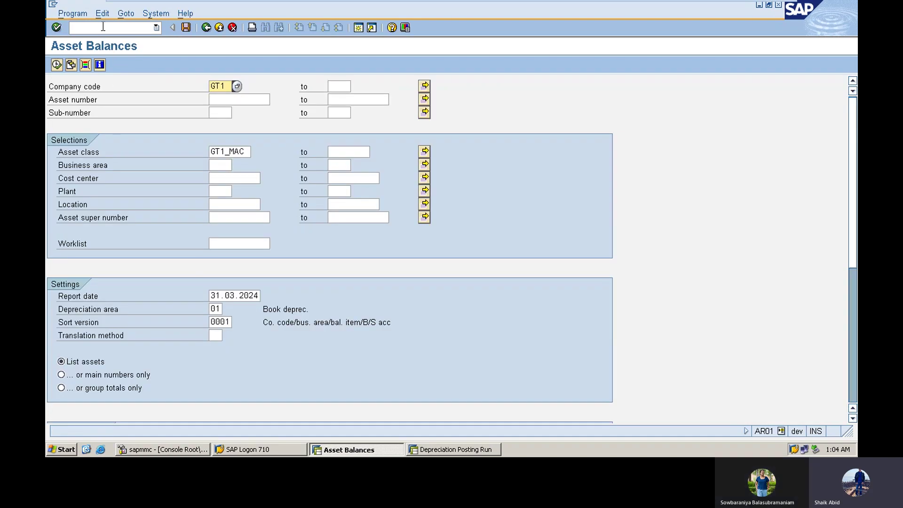
Step: Go to transaction FBL3N and run the line item display for G/L account 3 (MACHINERY) in company code GT1
click(103, 26)
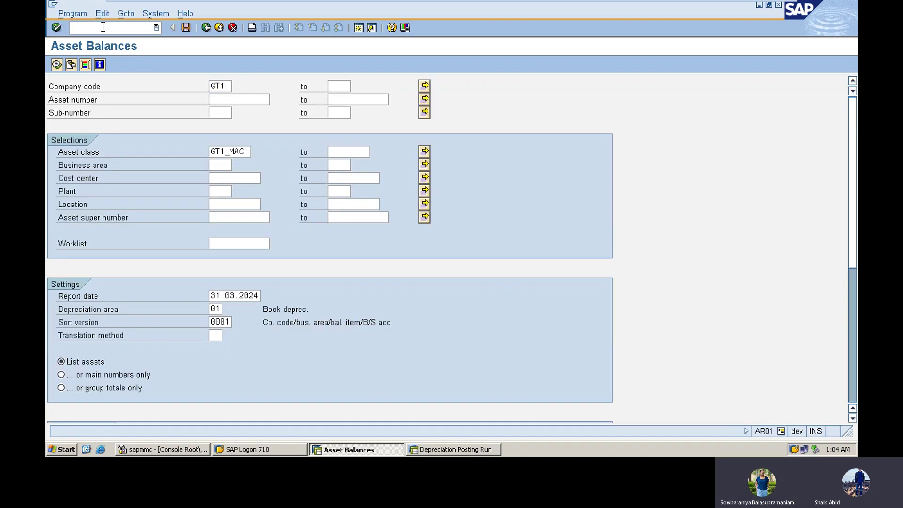
text(/nfbl)
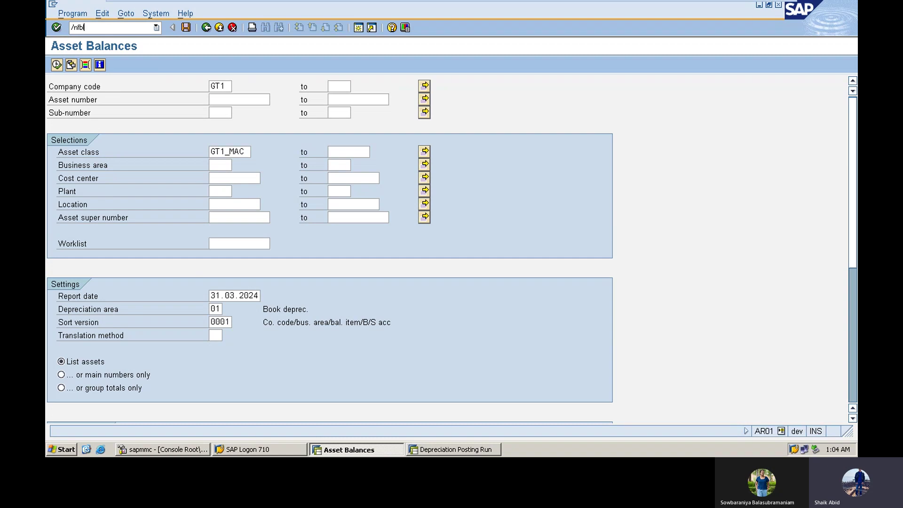
text(3n)
key(Return)
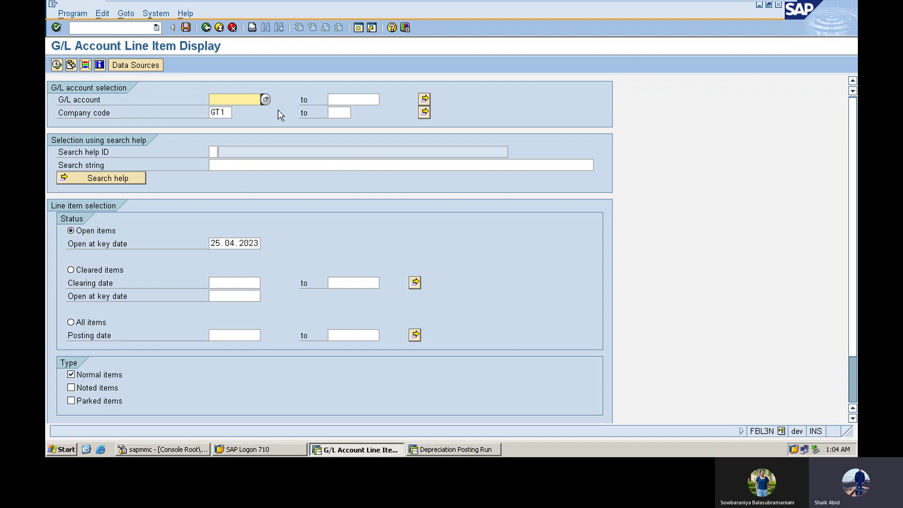
click(266, 100)
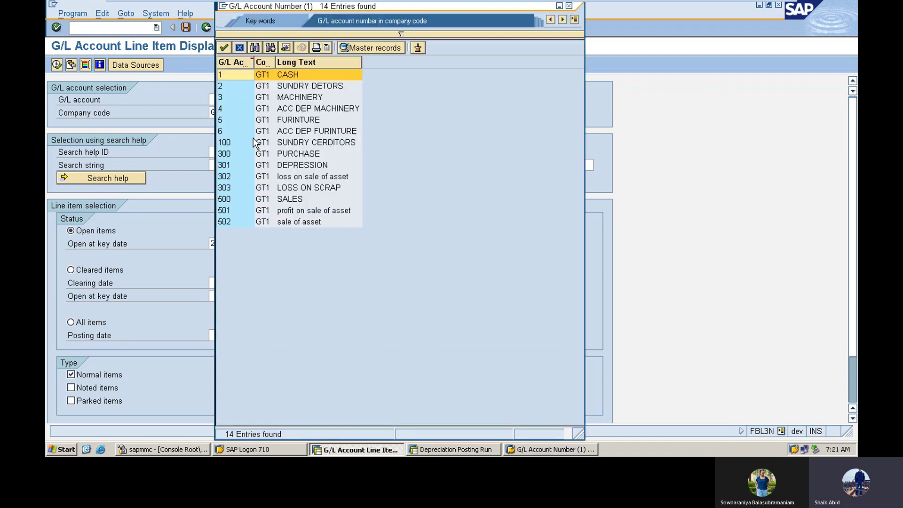
double_click(313, 98)
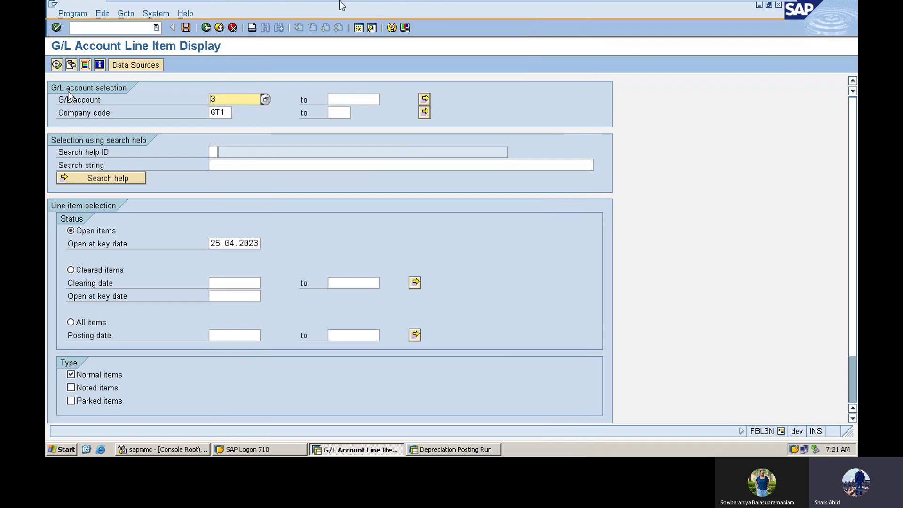
click(57, 65)
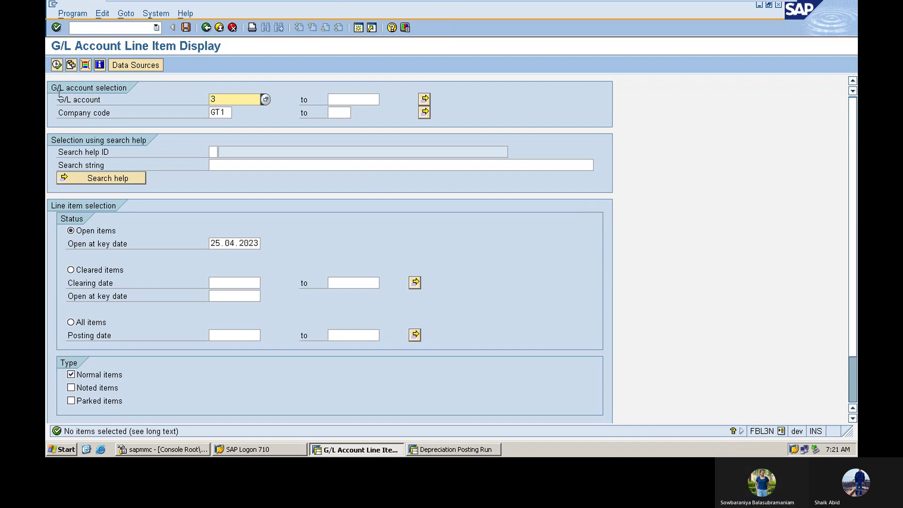
click(53, 70)
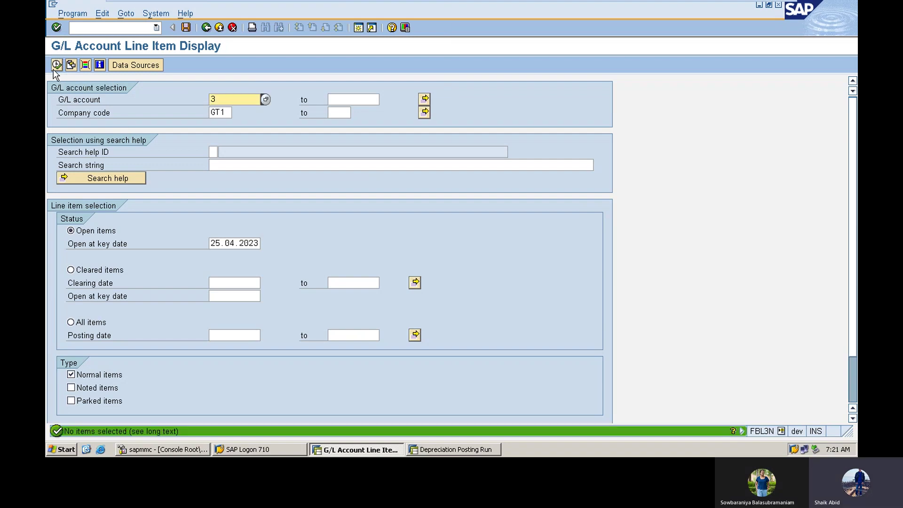
Step: Set the open items key date to 26.04.2023 and review the line items of the MACHINERY account
click(210, 240)
key(Delete)
key(Delete)
key(Delete)
key(Delete)
key(Delete)
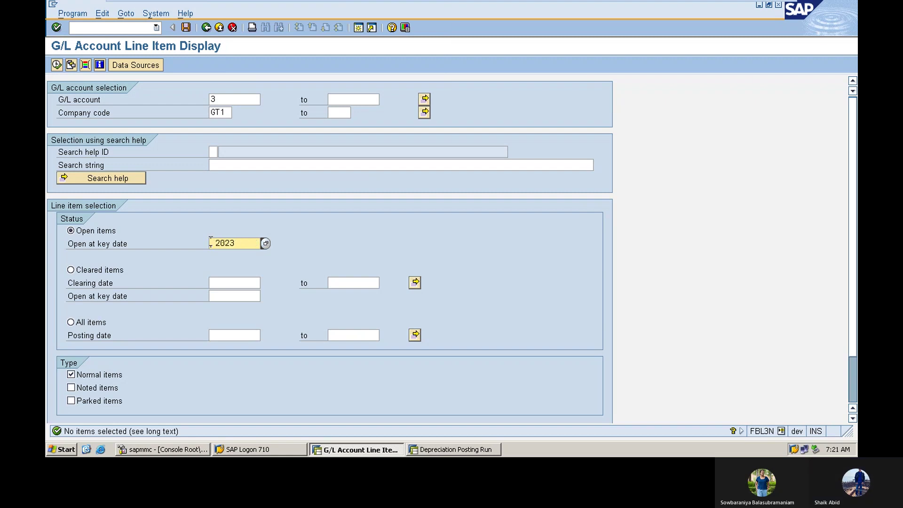
key(Delete)
key(Delete)
key(Delete)
text(2)
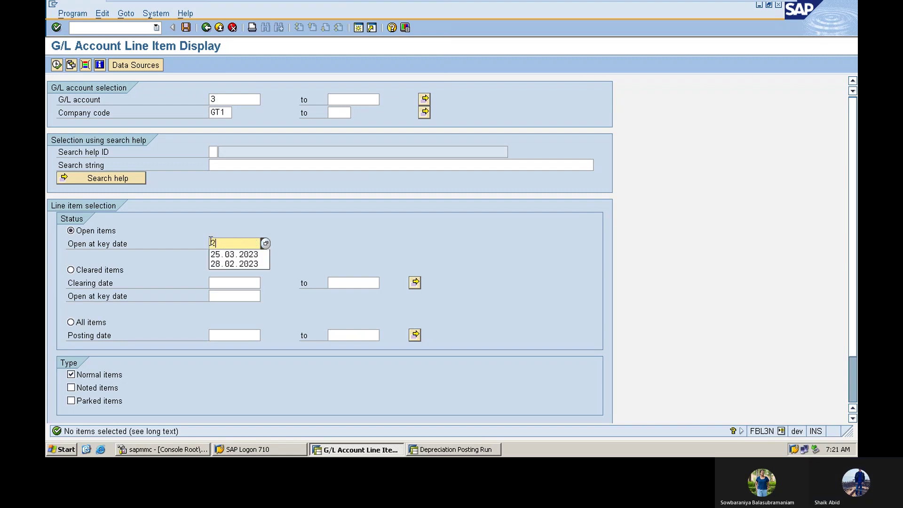
text(6.0)
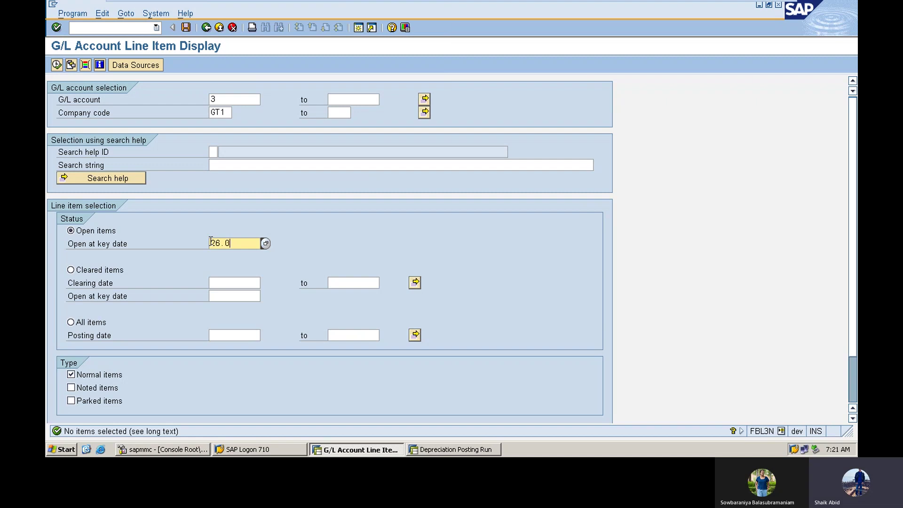
text(4.2023)
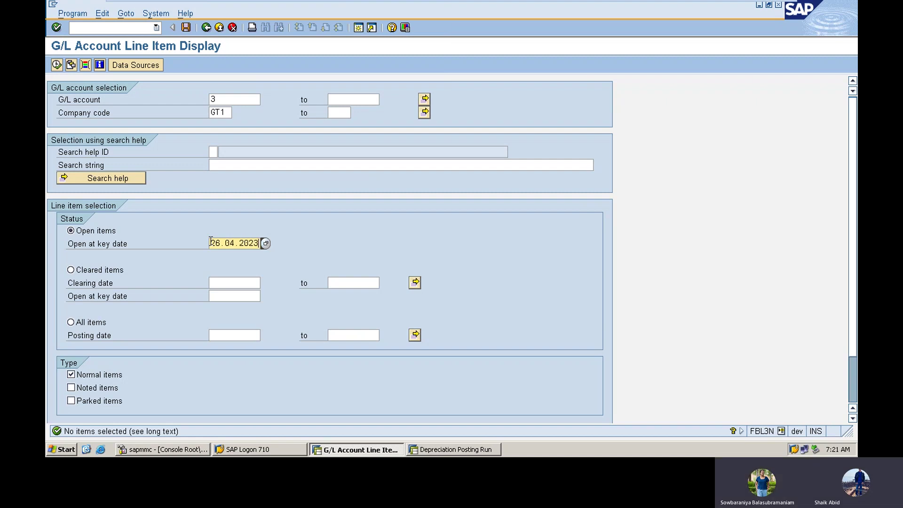
click(57, 65)
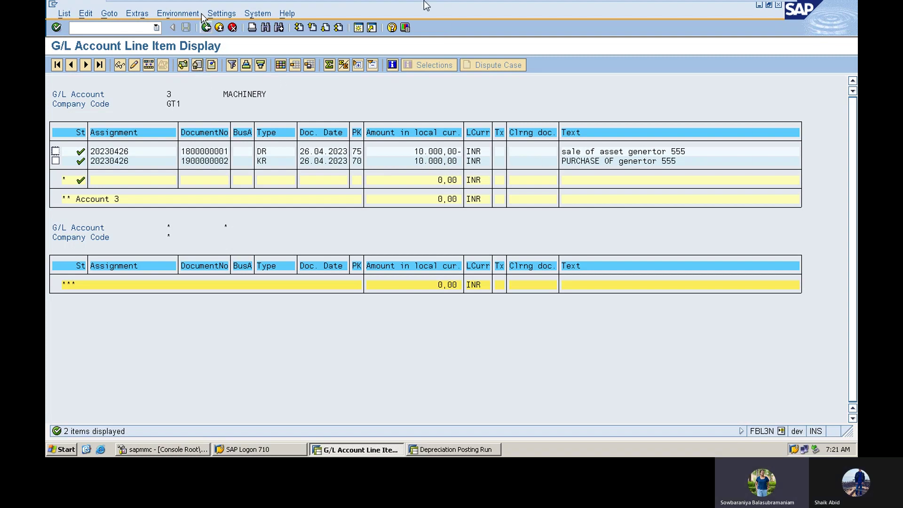
click(207, 28)
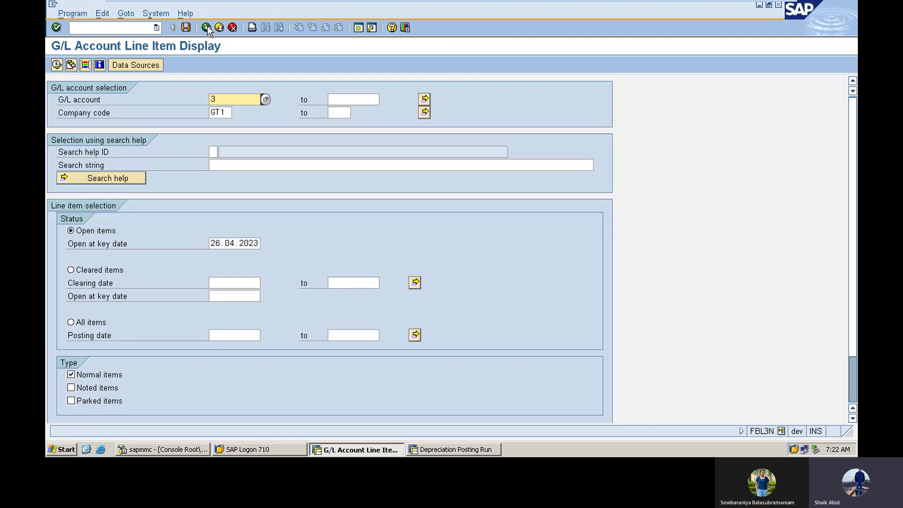
Step: Select G/L account 502 (sale of asset) and review its open line items
click(265, 99)
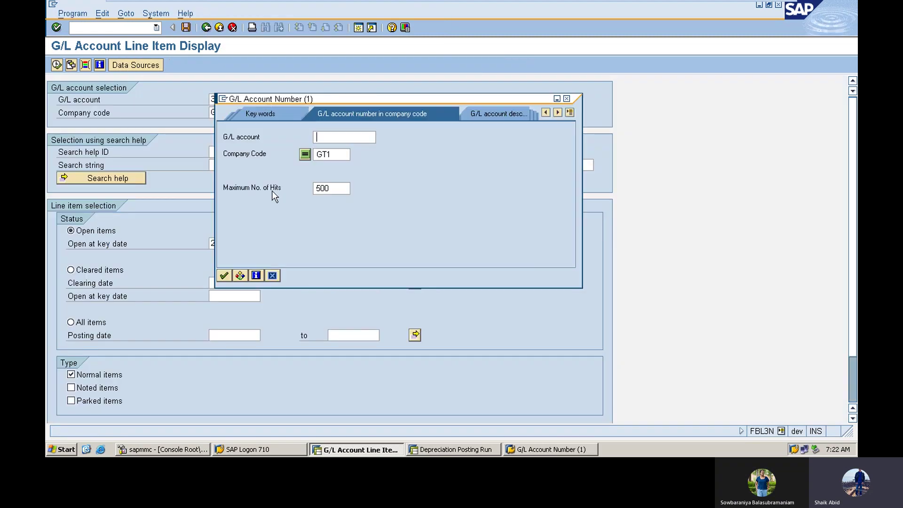
click(223, 276)
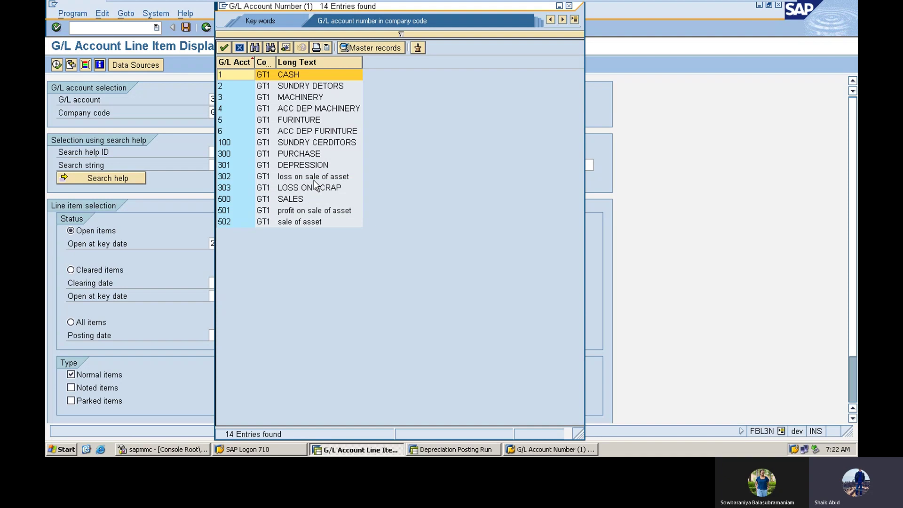
double_click(310, 221)
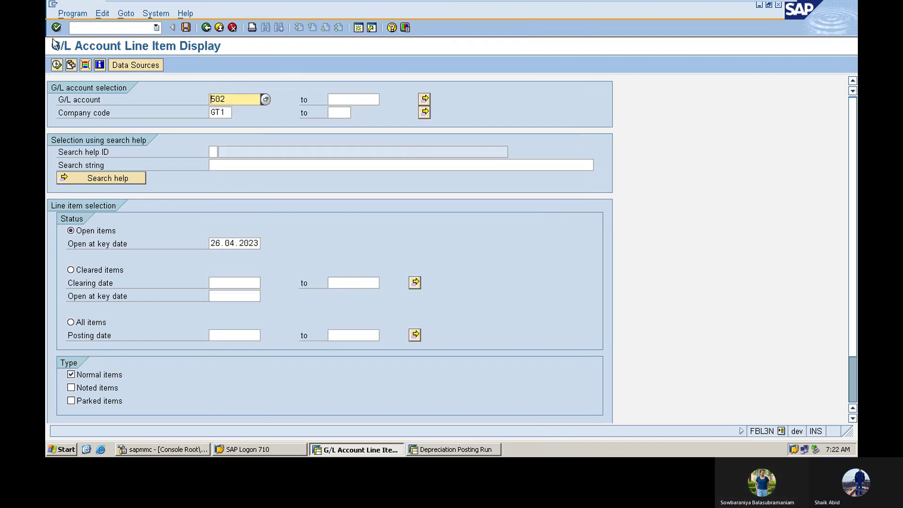
click(56, 65)
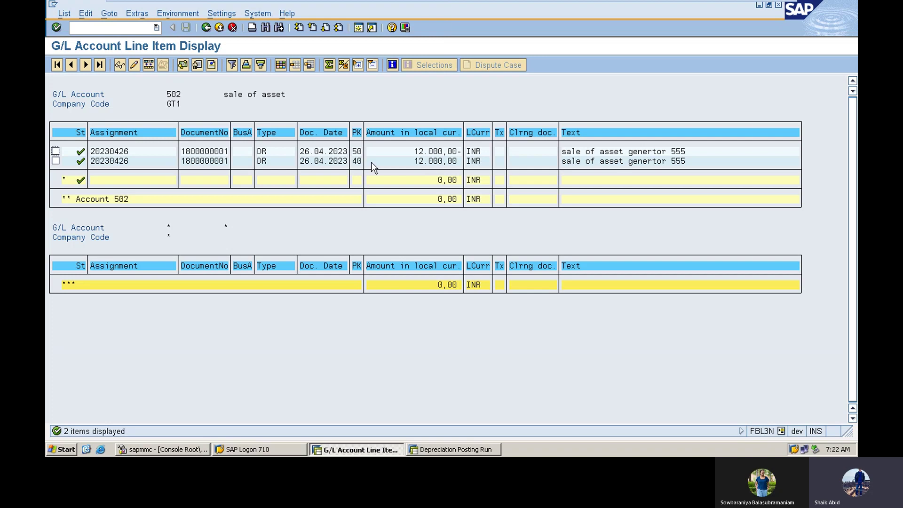
click(205, 28)
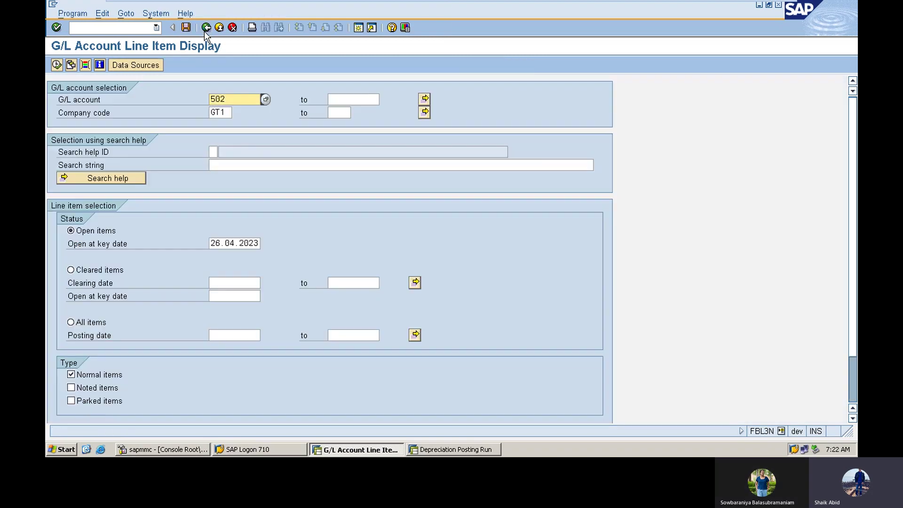
Step: Select G/L account 501 (profit on sale of asset) and review its open line items
click(267, 99)
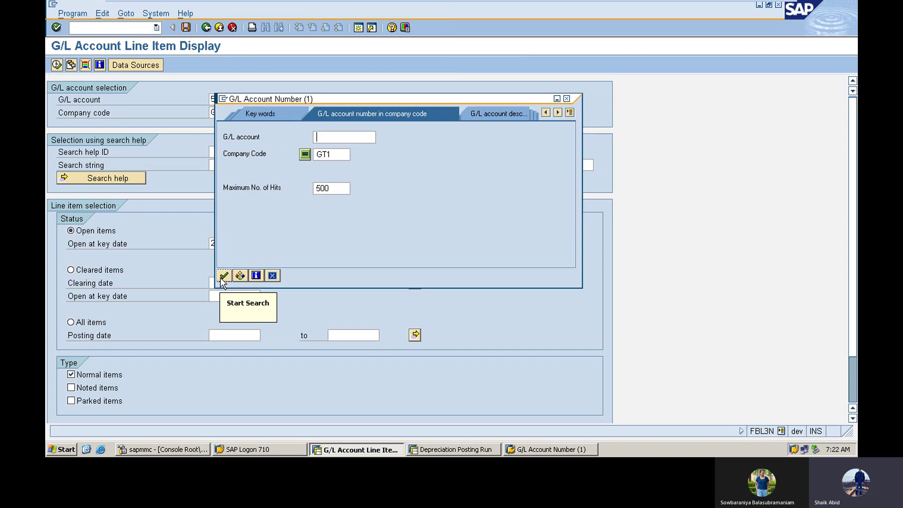
click(220, 279)
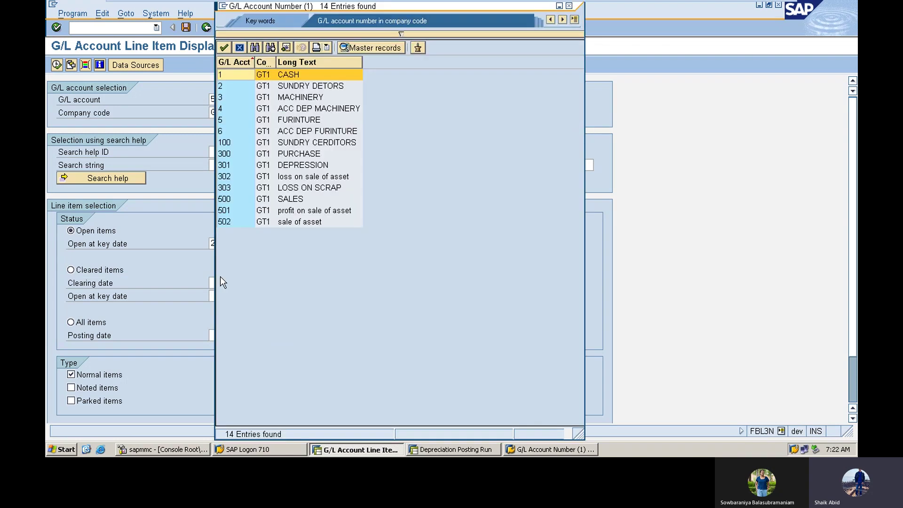
double_click(301, 212)
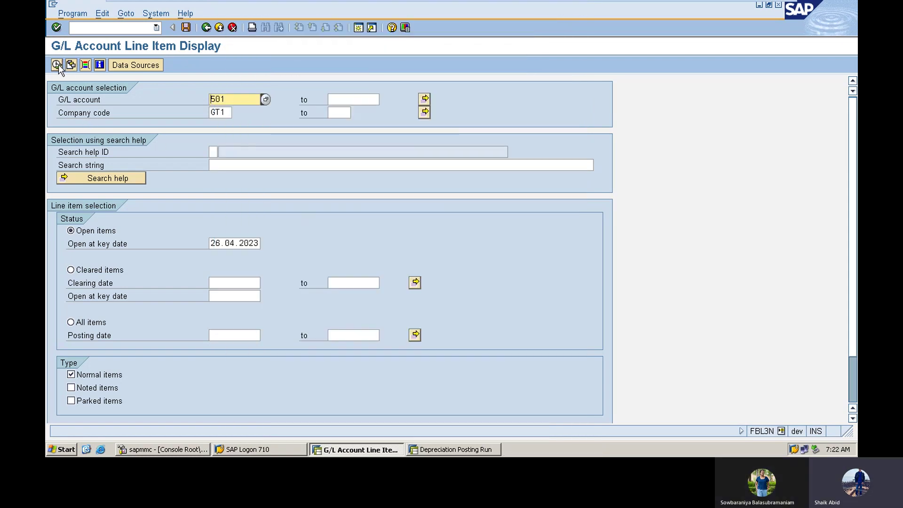
click(57, 64)
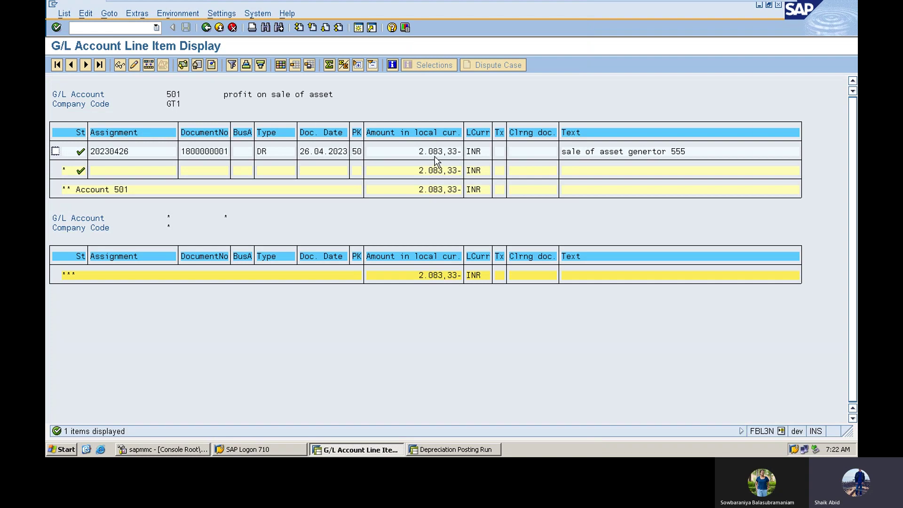
click(206, 27)
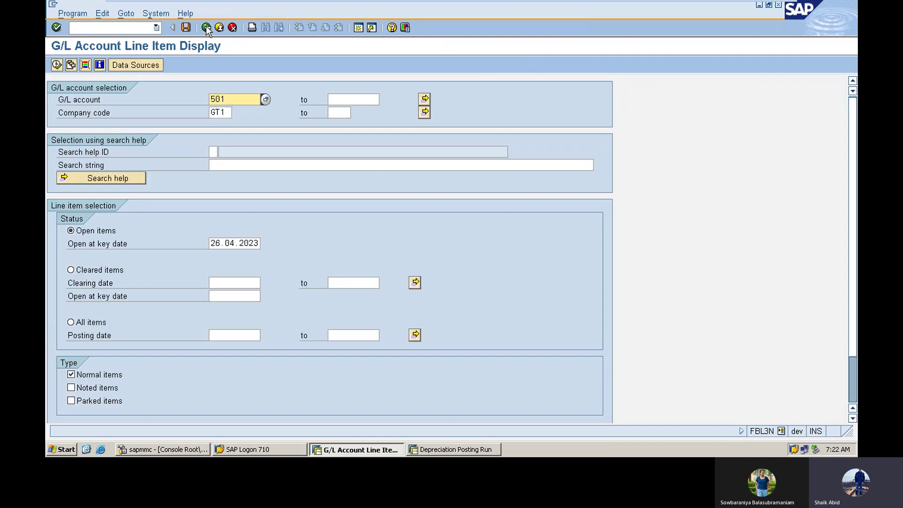
Step: Select G/L account 301 (DEPRESSION), set the open items key date to 30.04.2023, and review its line items
click(266, 100)
click(224, 274)
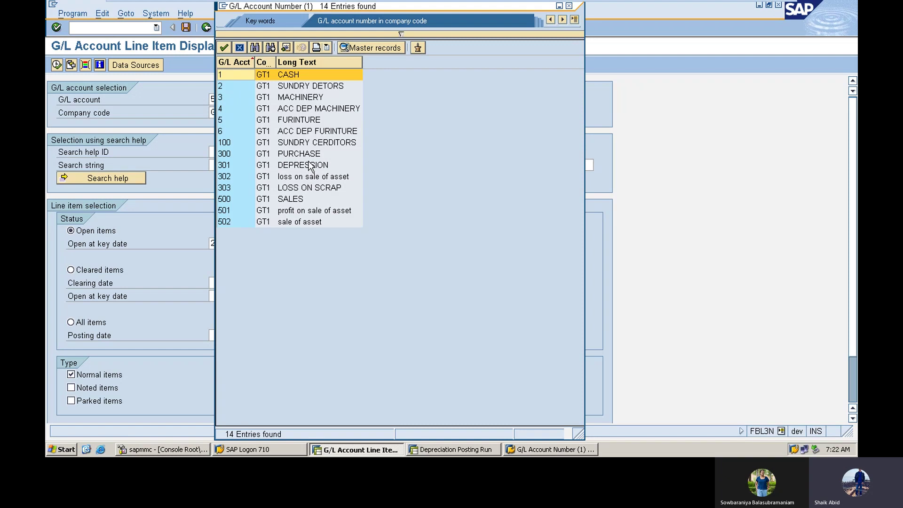
double_click(309, 166)
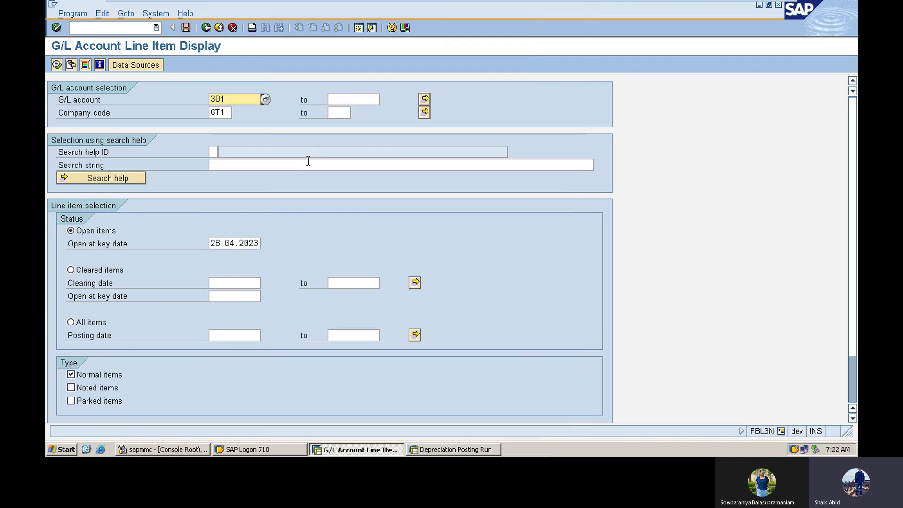
click(208, 243)
key(Delete)
key(Delete)
key(Delete)
key(Delete)
key(Delete)
key(Delete)
key(Delete)
key(Delete)
key(Delete)
key(Delete)
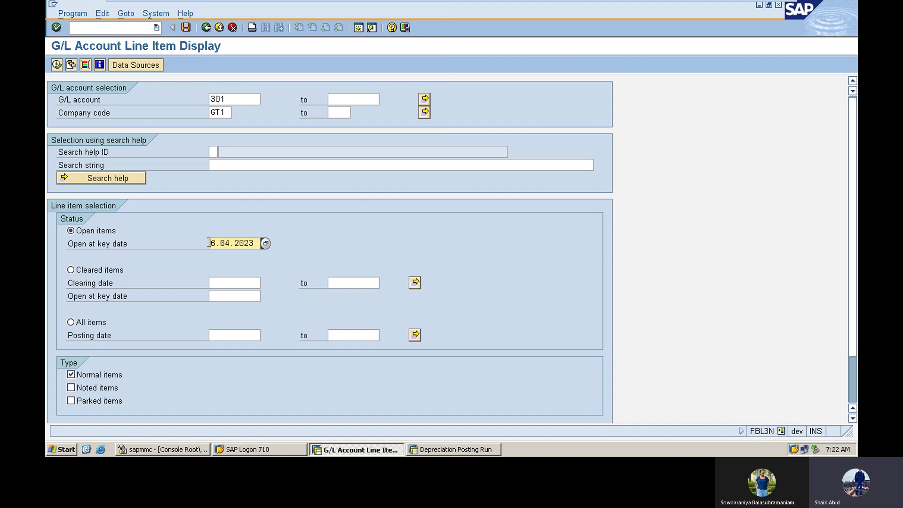
scroll(210, 265, down, 1)
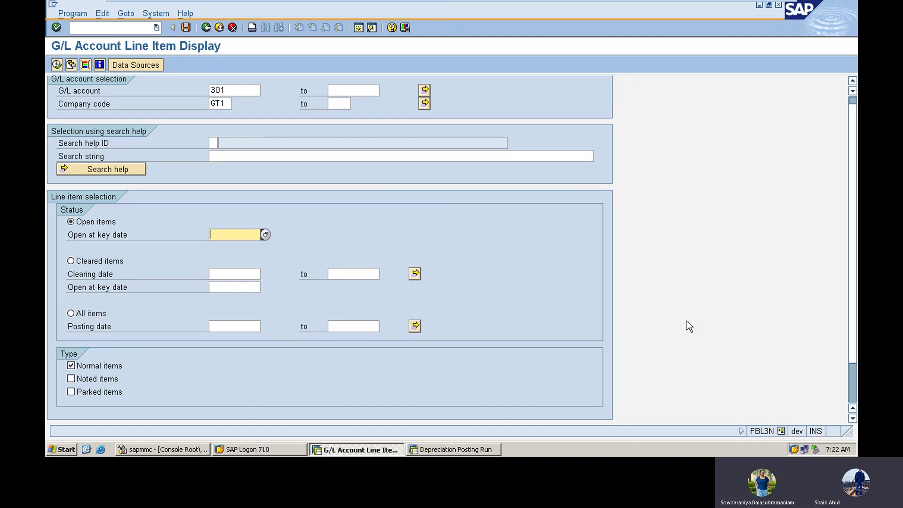
text(30)
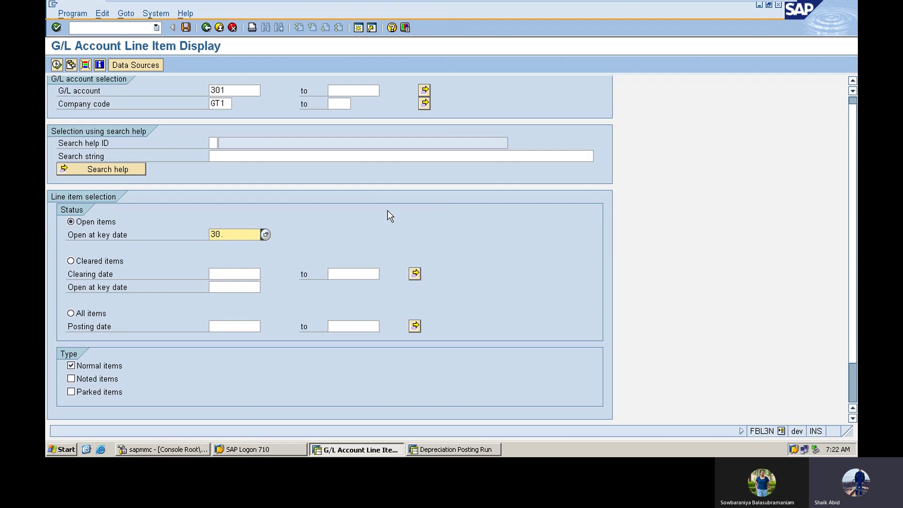
text(.04.2023)
click(57, 65)
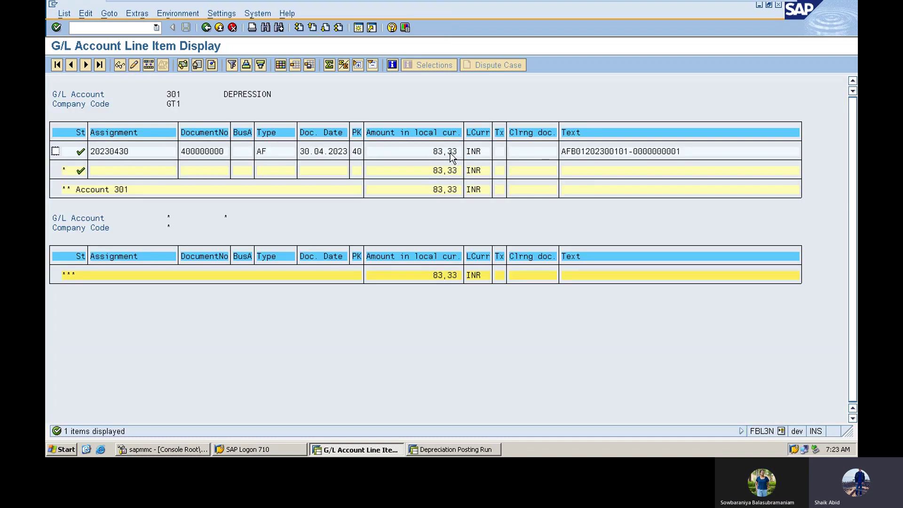
click(206, 28)
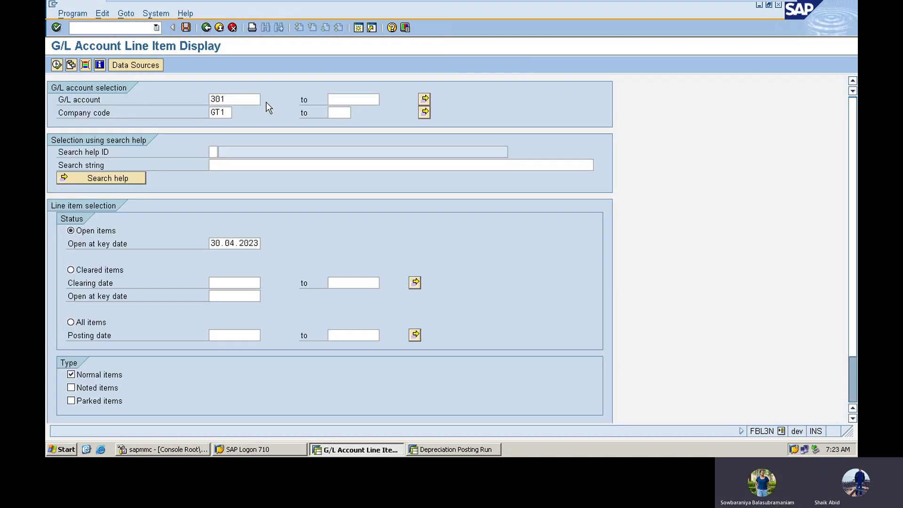
Step: Select G/L account 4 (ACC DEP MACHINERY) and display its open line items
click(266, 100)
click(224, 277)
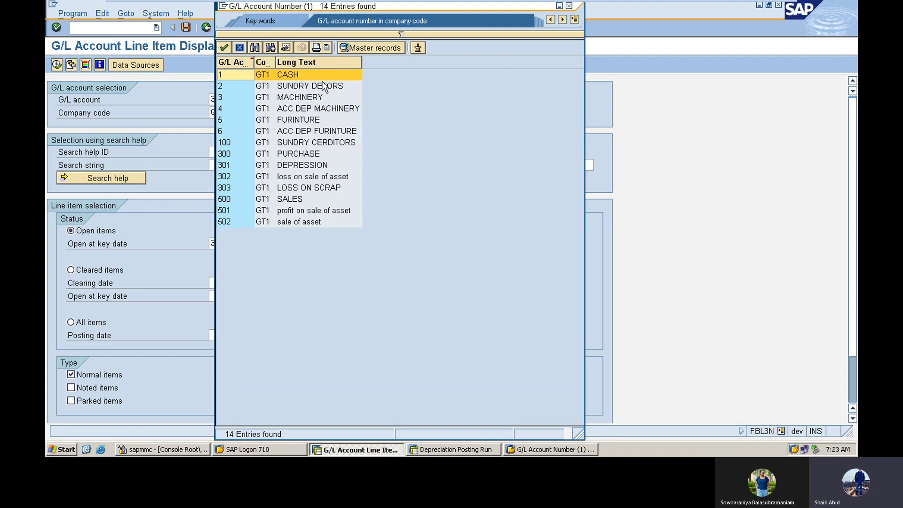
double_click(322, 108)
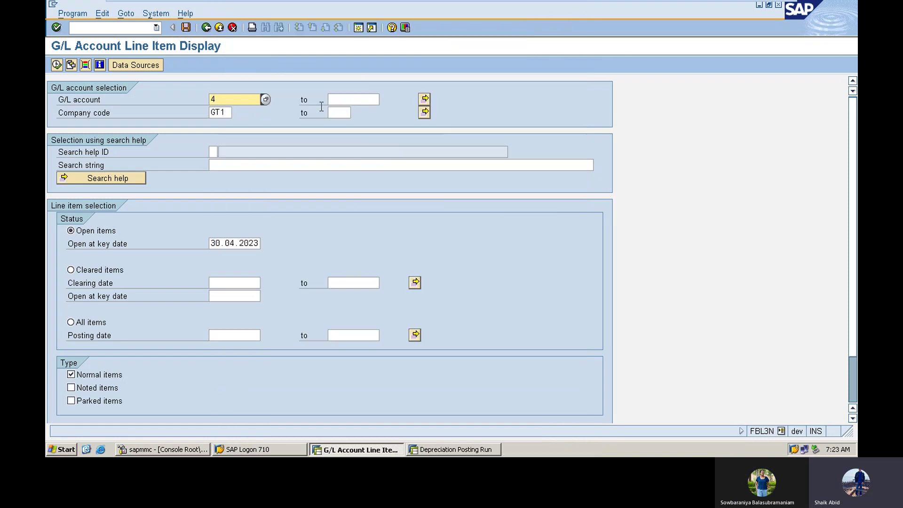
click(57, 65)
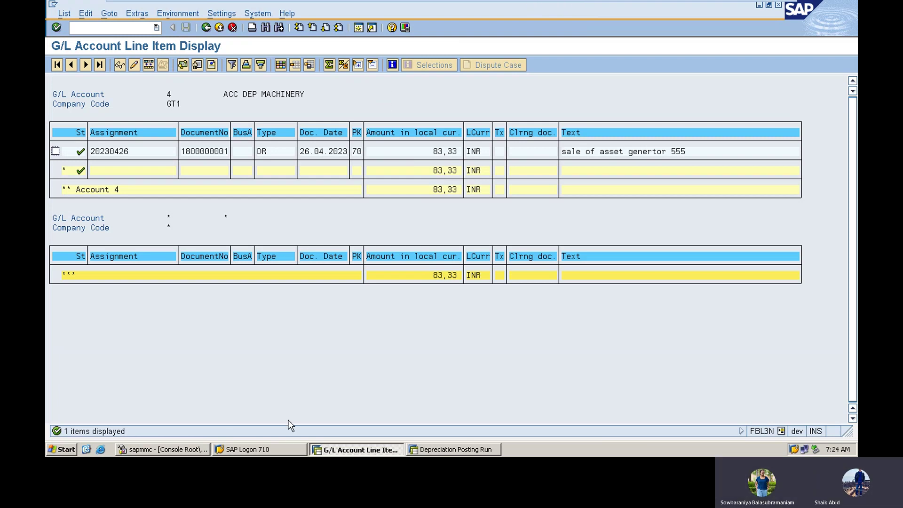
Step: Switch to the session with the Depreciation Posting Run
click(454, 449)
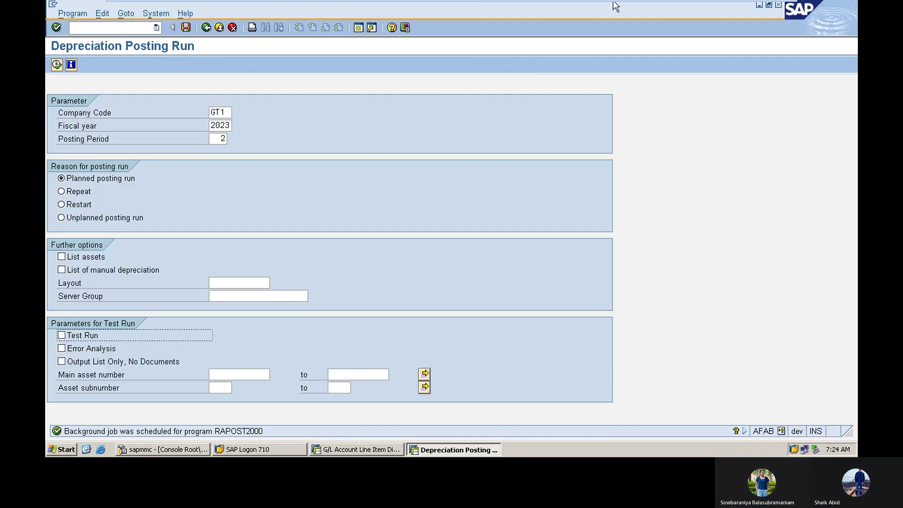